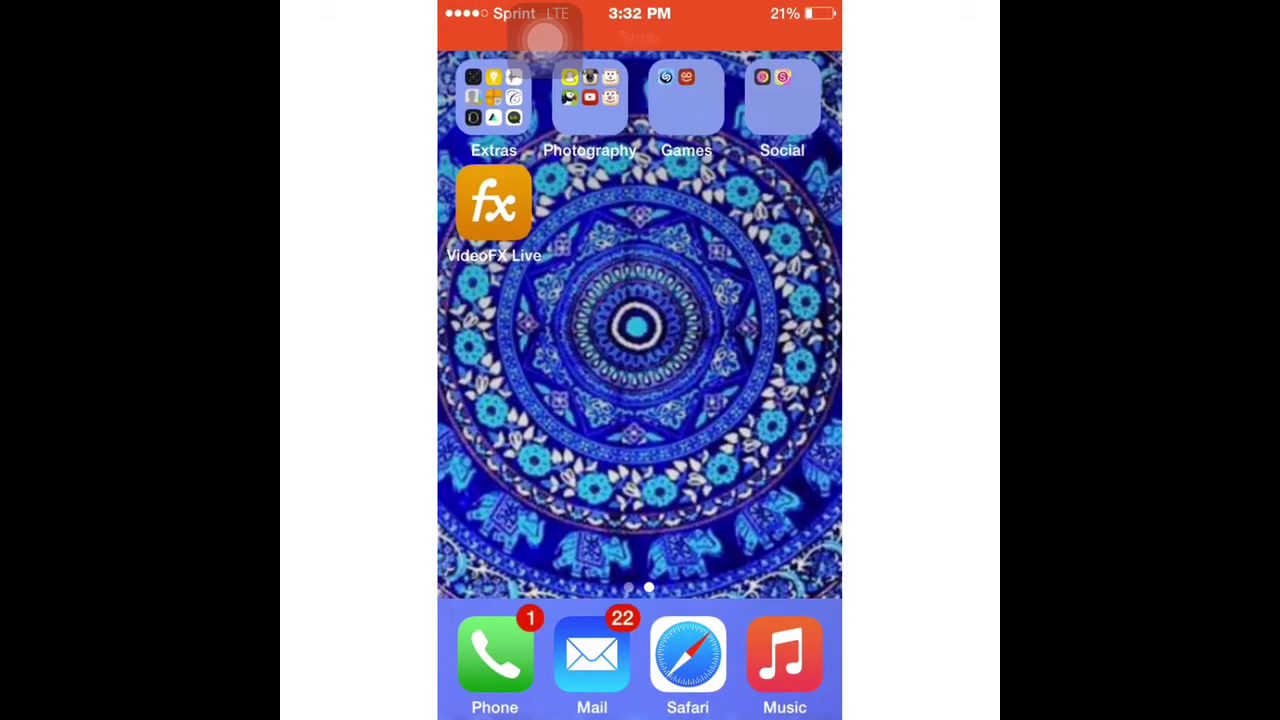
# Step: Open the Extras folder, page to its second screen, and launch Cute CUT Pro
pyautogui.click(493, 100)
pyautogui.moveTo(730, 360); pyautogui.dragTo(600, 360)
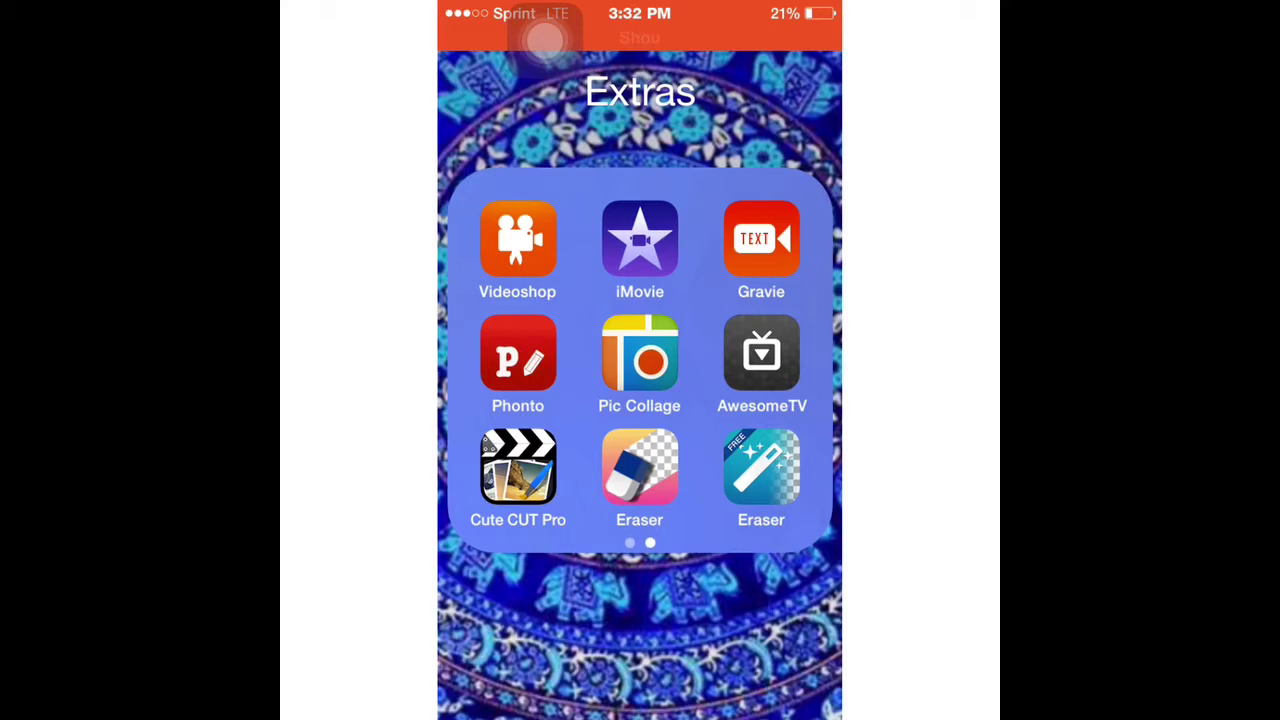
pyautogui.click(518, 466)
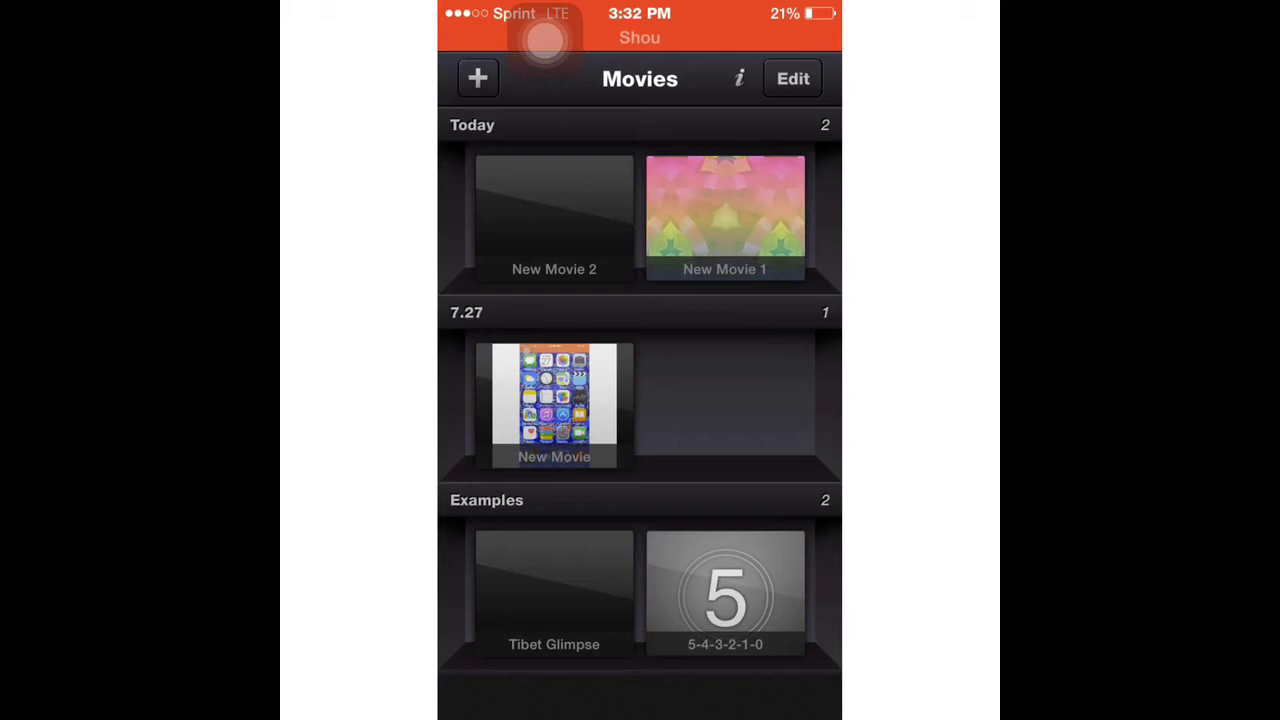
# Step: Create the empty movie 'New Movie 3' and accept its default settings
pyautogui.click(477, 78)
pyautogui.click(726, 297)
pyautogui.click(792, 86)
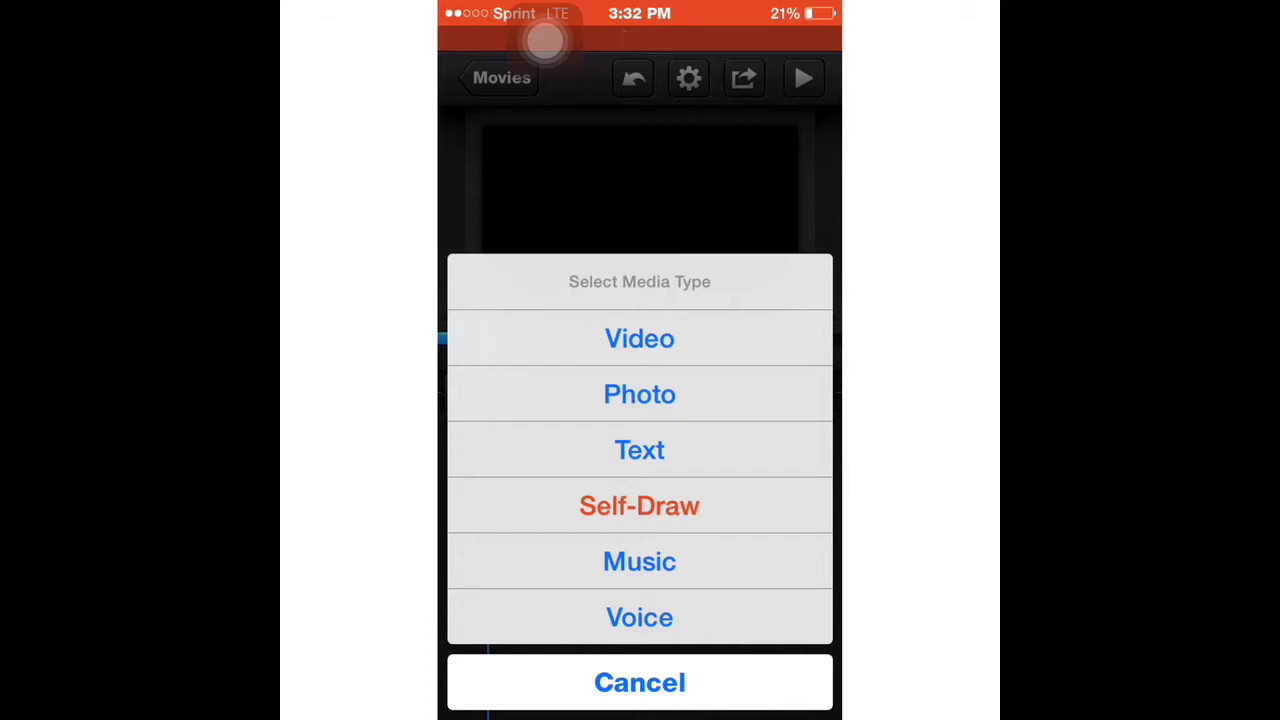
# Step: Browse the Camera Roll to the 7.13 section and preview the candy-shelf video
pyautogui.click(639, 338)
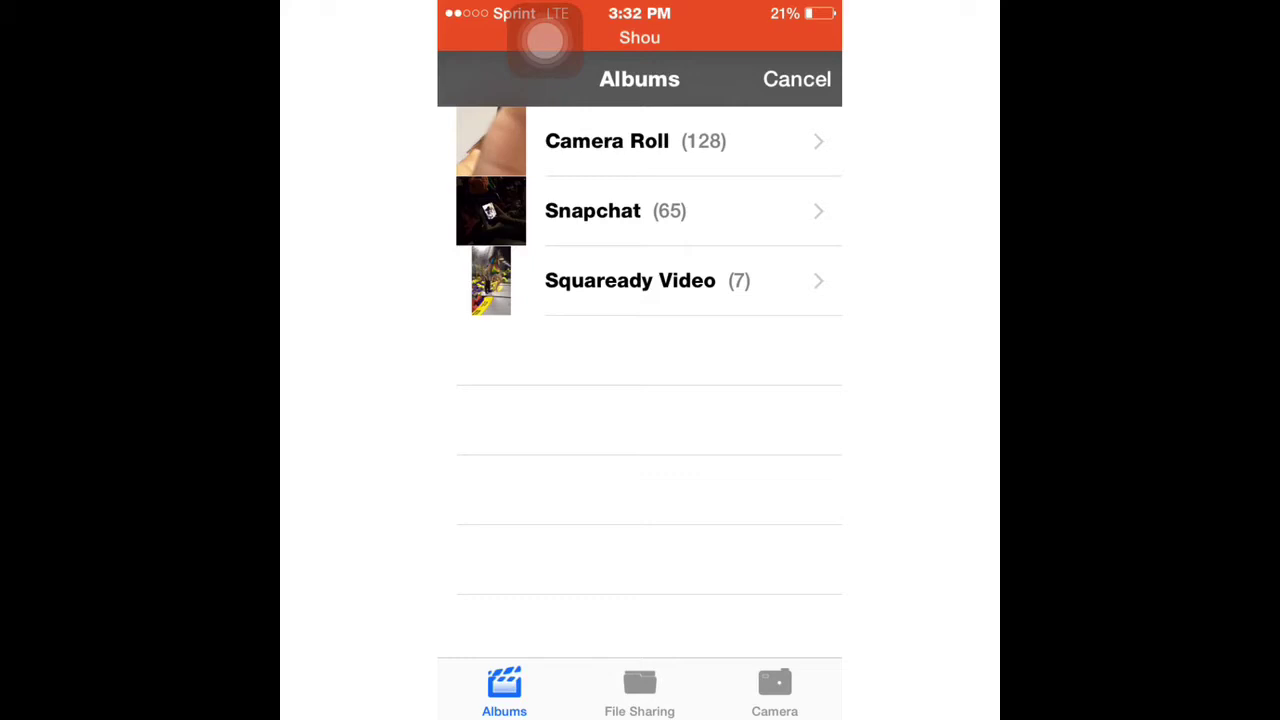
pyautogui.click(640, 140)
pyautogui.scroll(-5, 640, 400)
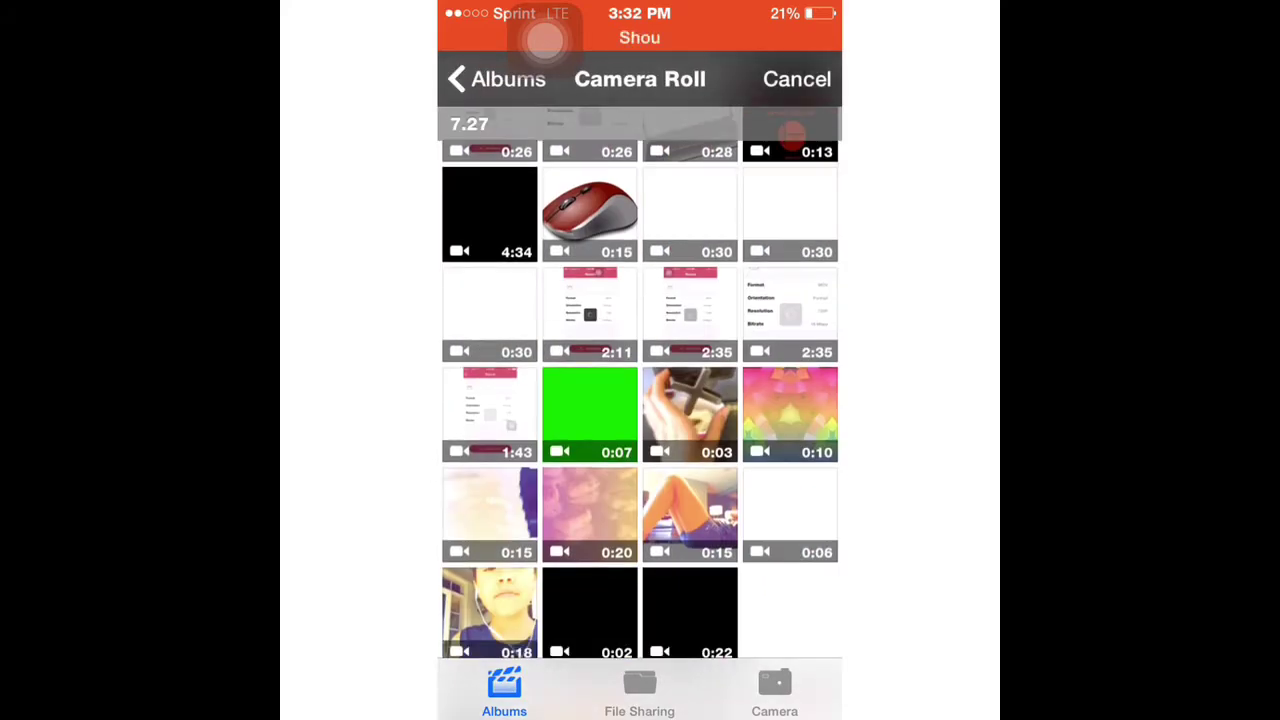
pyautogui.scroll(-5, 640, 400)
pyautogui.scroll(-5, 640, 400)
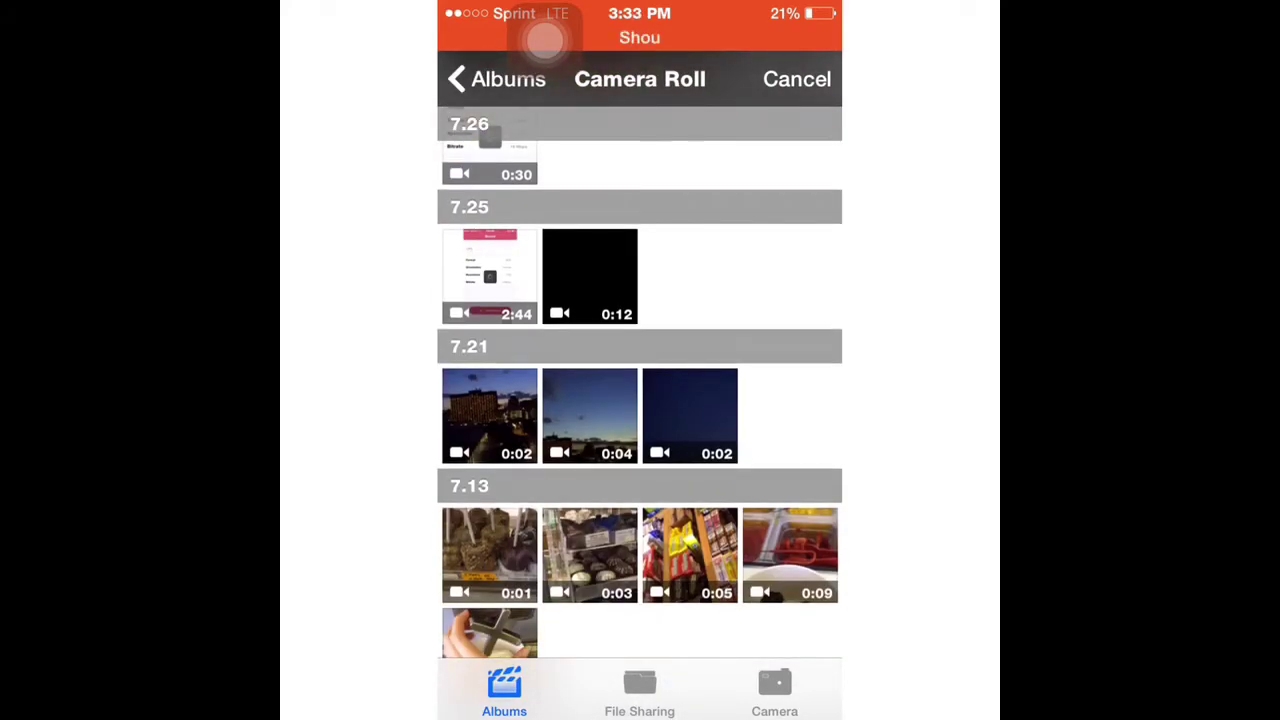
pyautogui.scroll(-3, 640, 400)
pyautogui.click(689, 357)
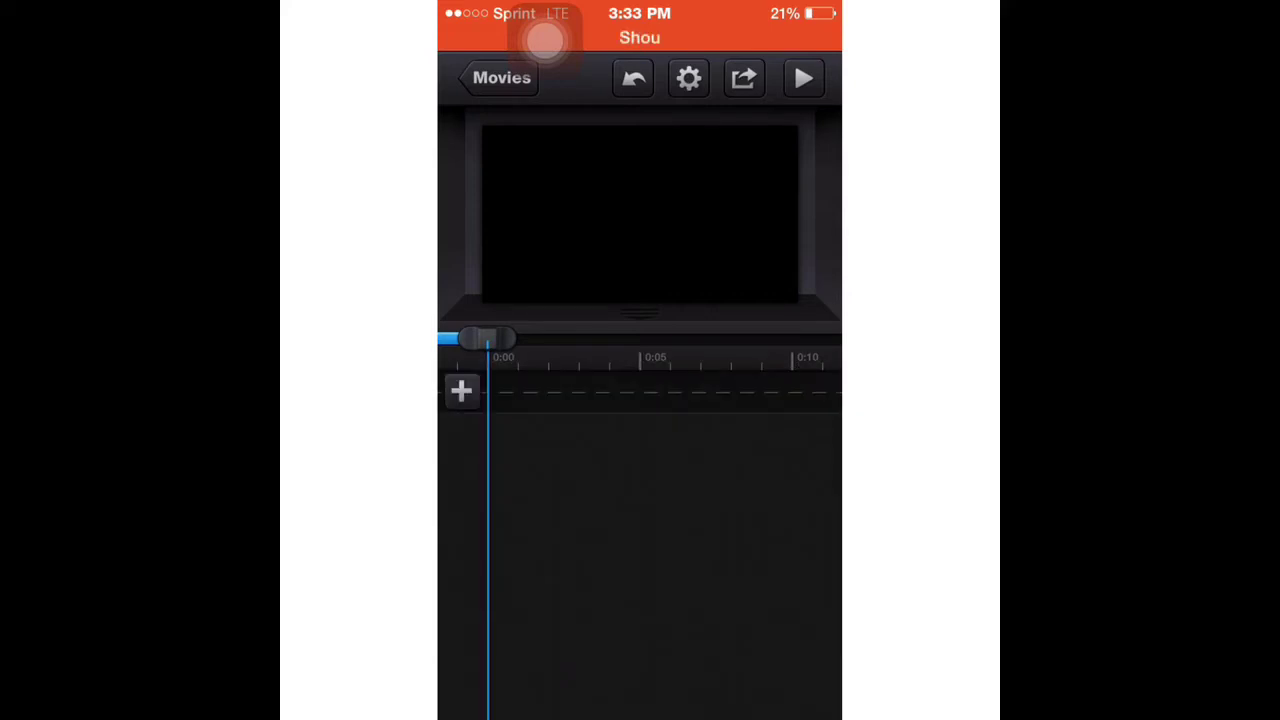
# Step: Add the candy-shelf video from the Camera Roll to the timeline and select the clip
pyautogui.click(461, 390)
pyautogui.click(640, 337)
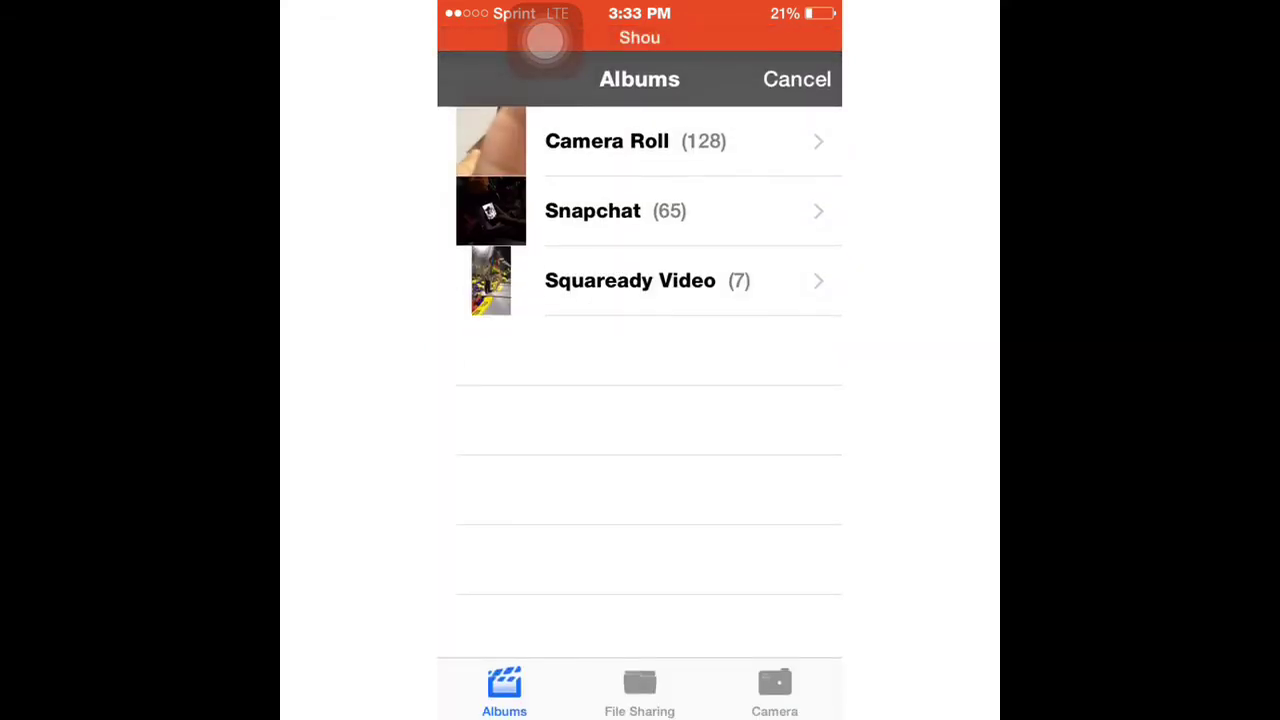
pyautogui.click(629, 140)
pyautogui.scroll(-10, 640, 400)
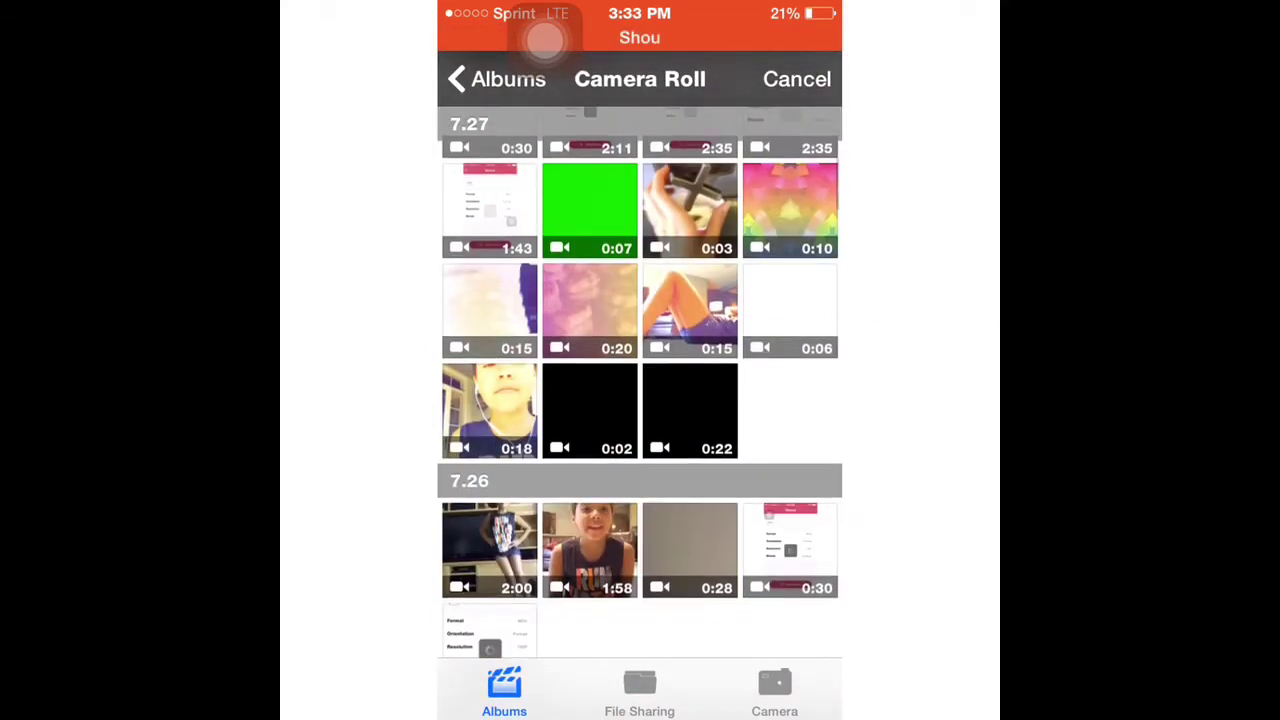
pyautogui.scroll(-5, 640, 400)
pyautogui.scroll(-5, 640, 400)
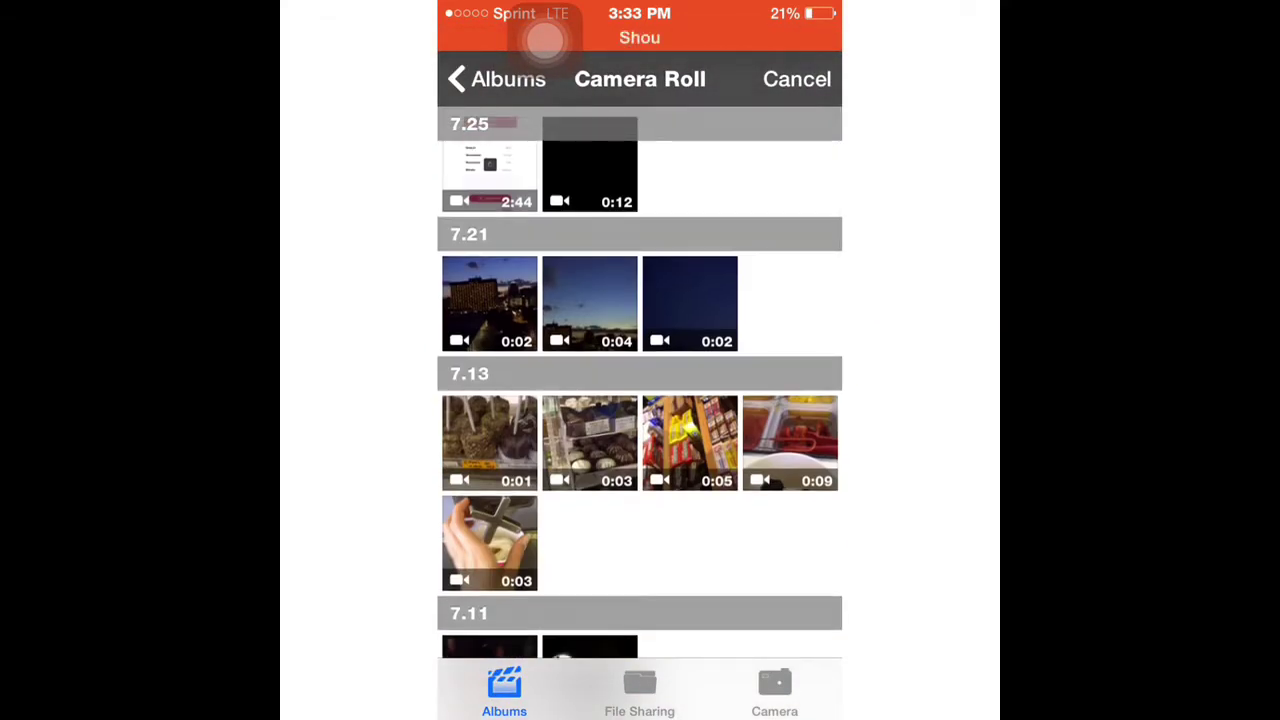
pyautogui.click(690, 442)
pyautogui.click(794, 626)
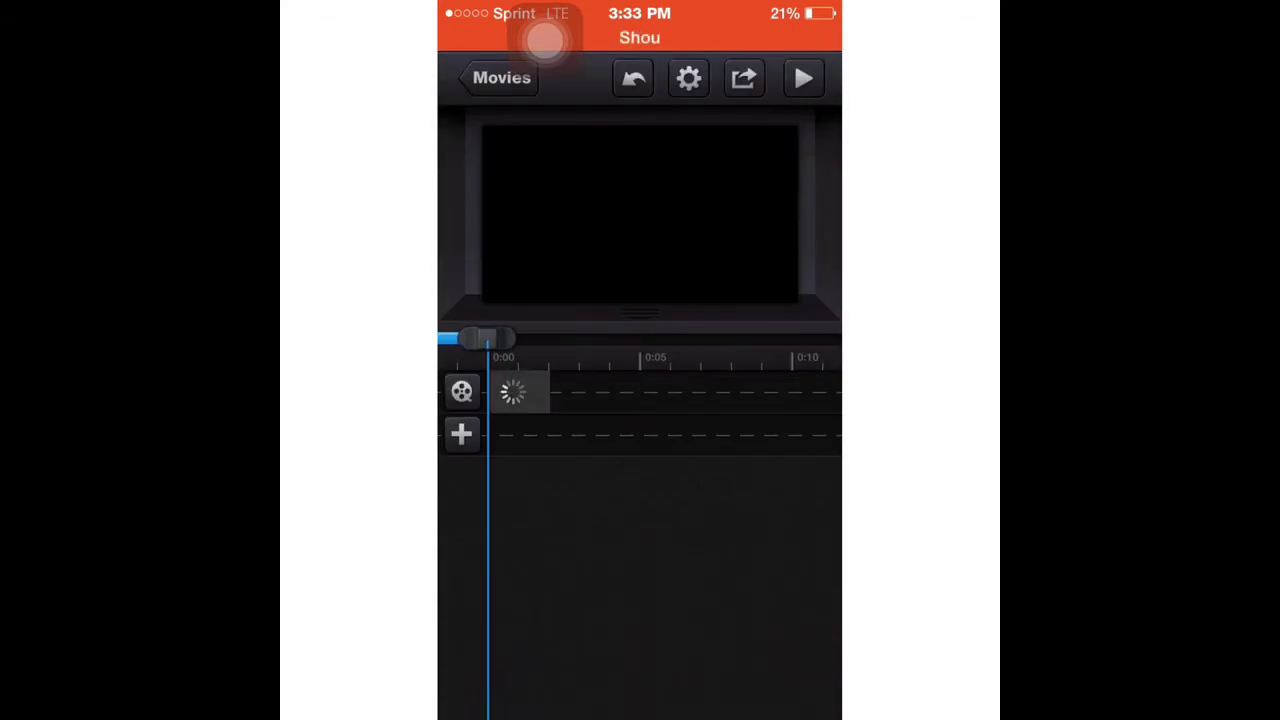
pyautogui.click(575, 391)
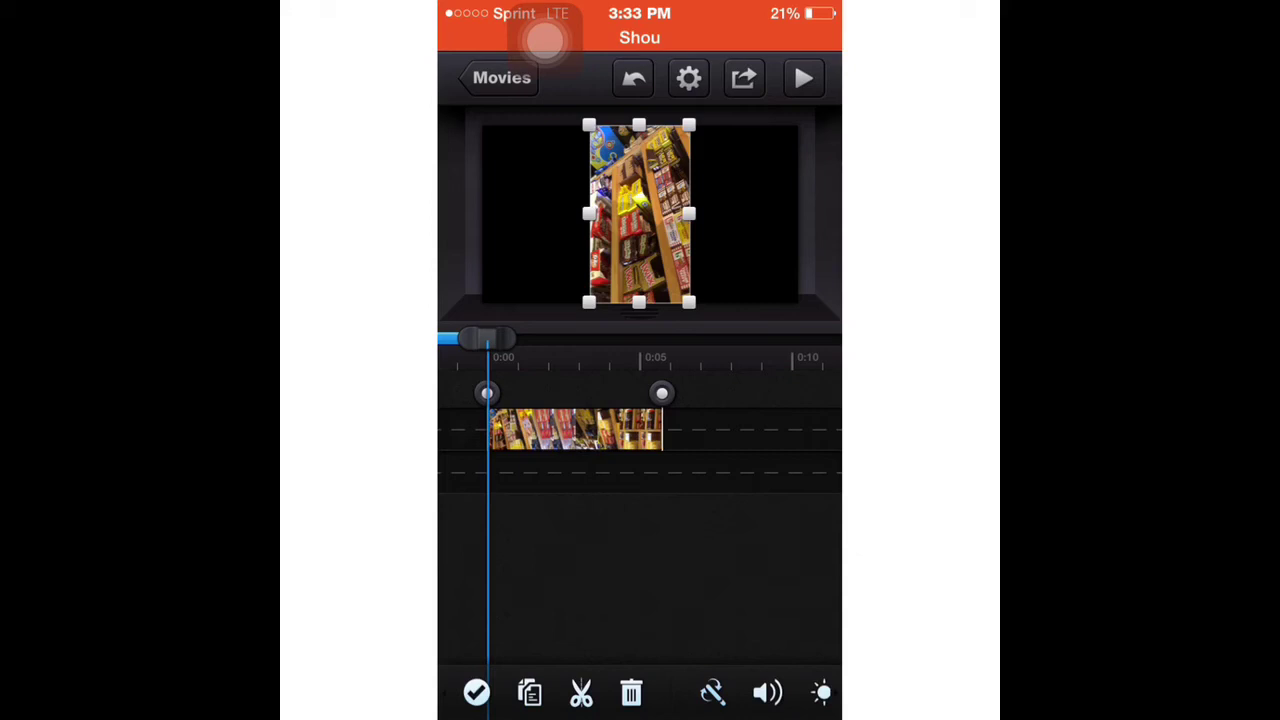
# Step: Deselect and then reselect the candy-shelf clip on the timeline
pyautogui.click(640, 560)
pyautogui.click(575, 391)
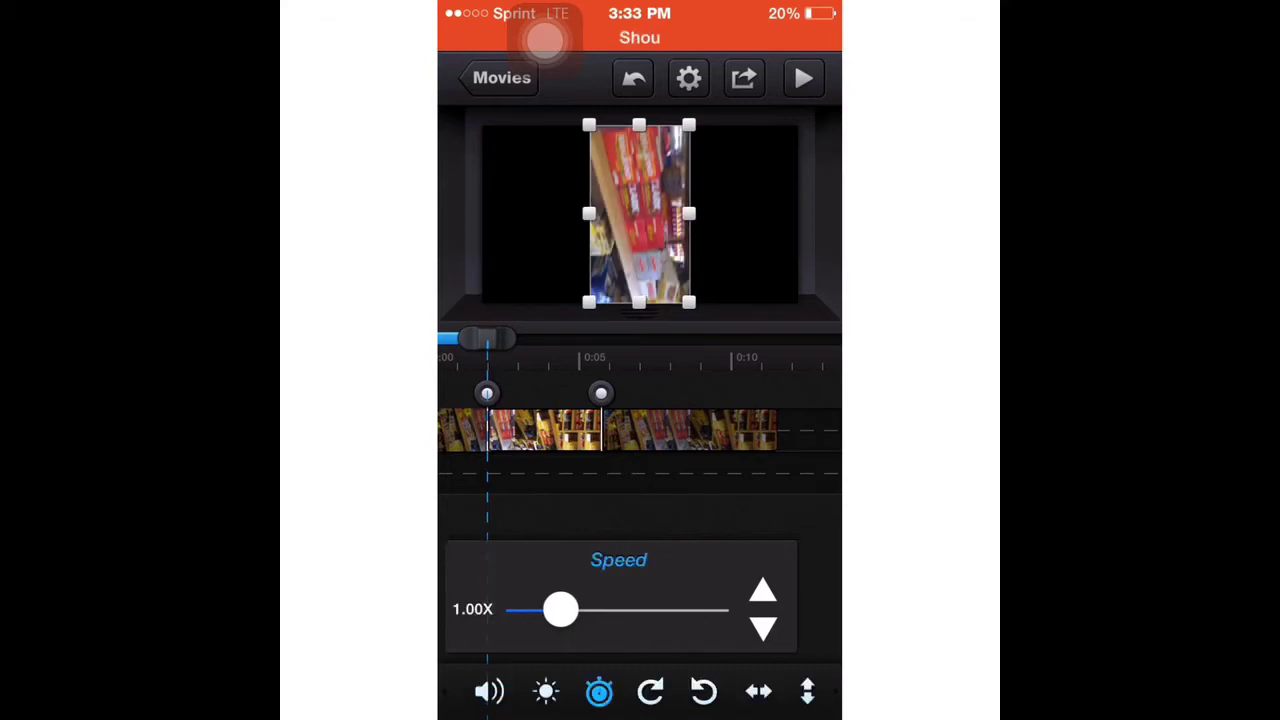
# Step: Rotate the clip to landscape and enlarge it to fill the frame
pyautogui.moveTo(760, 691); pyautogui.dragTo(667, 691)
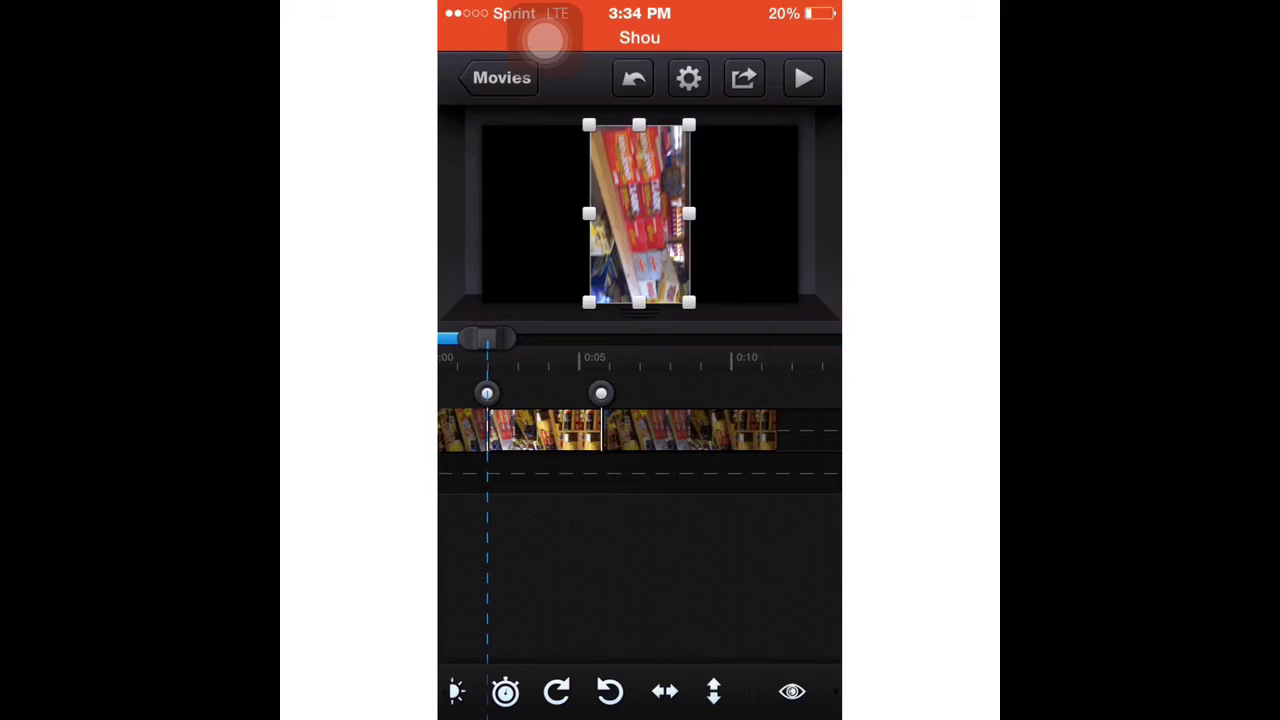
pyautogui.click(557, 691)
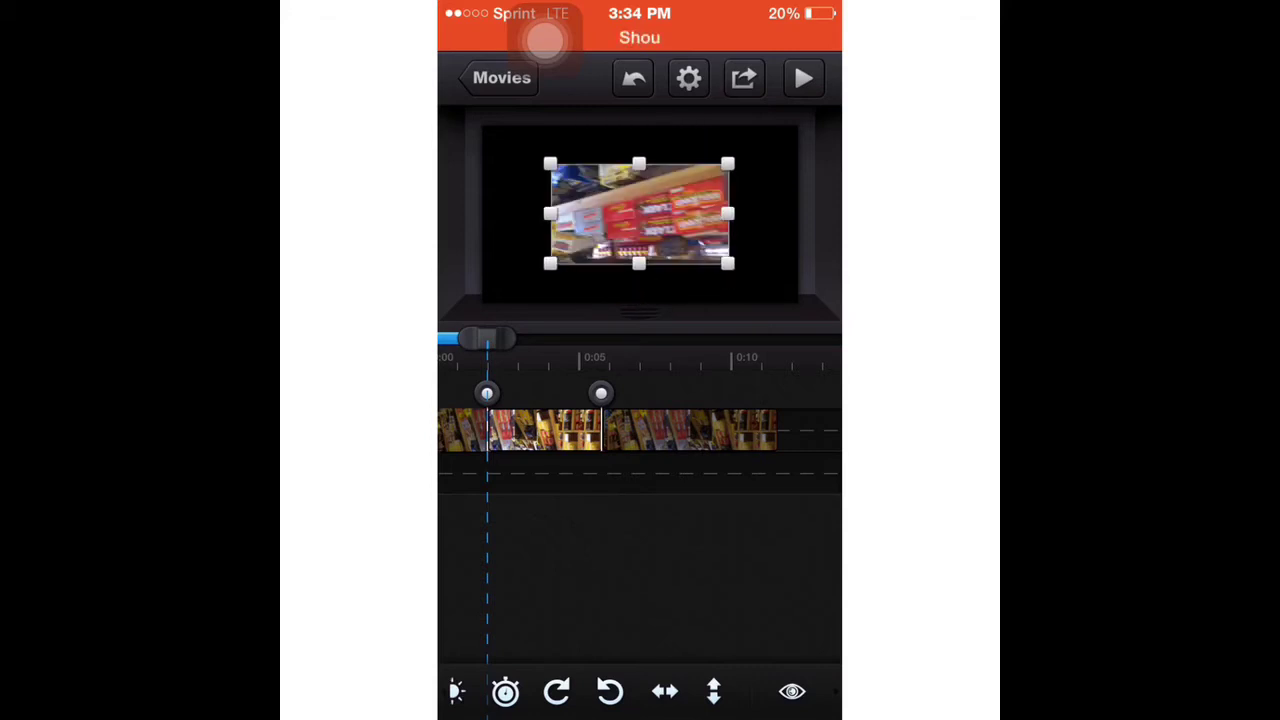
pyautogui.click(557, 691)
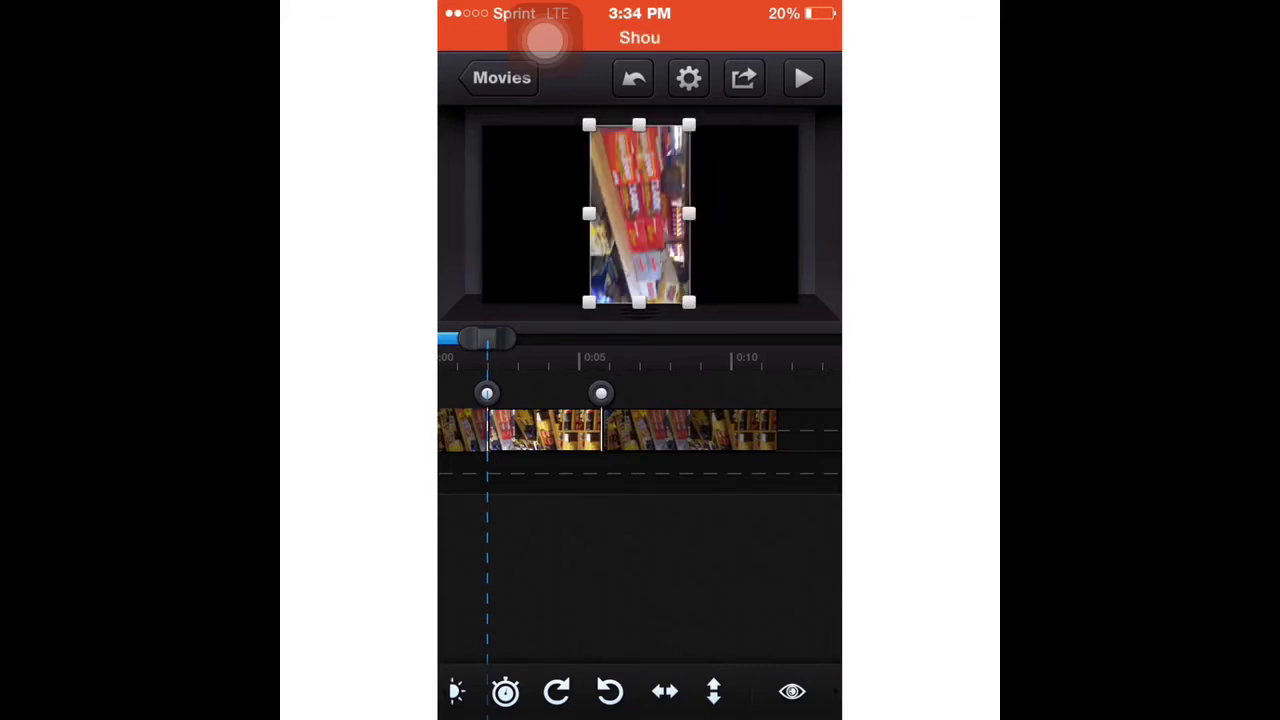
pyautogui.click(557, 691)
pyautogui.click(557, 691)
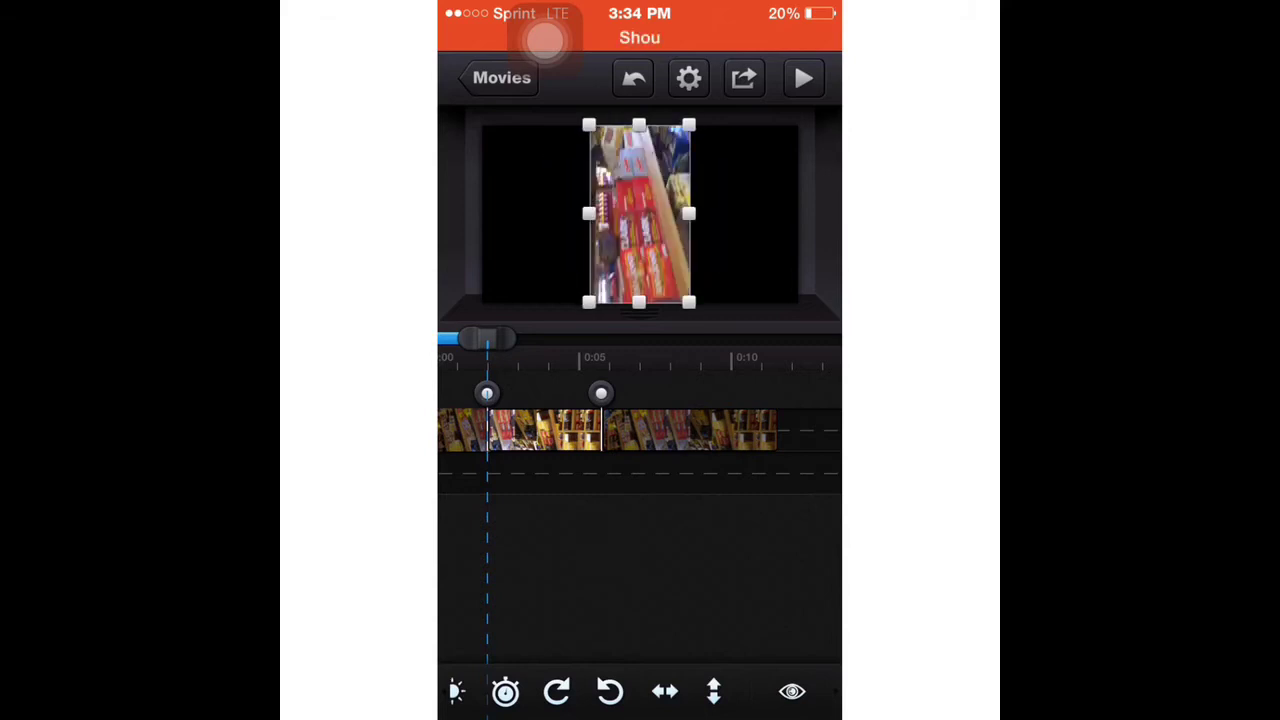
pyautogui.click(557, 691)
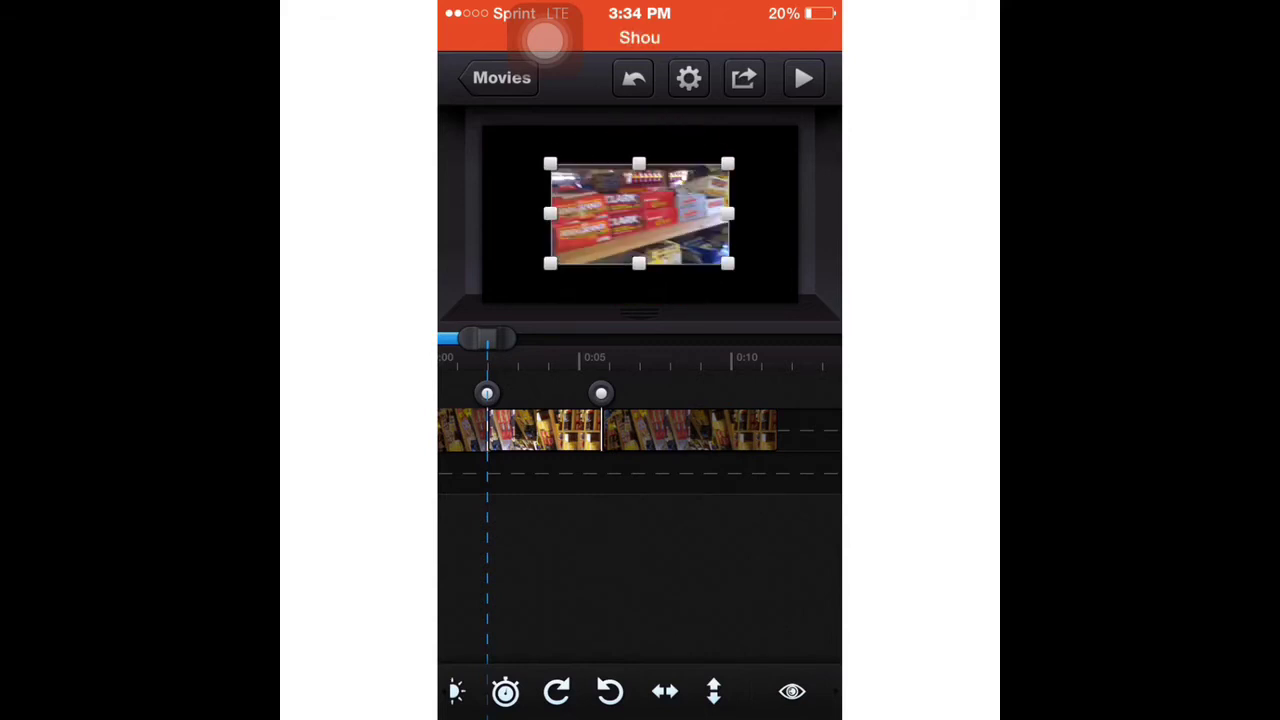
pyautogui.doubleClick(639, 213)
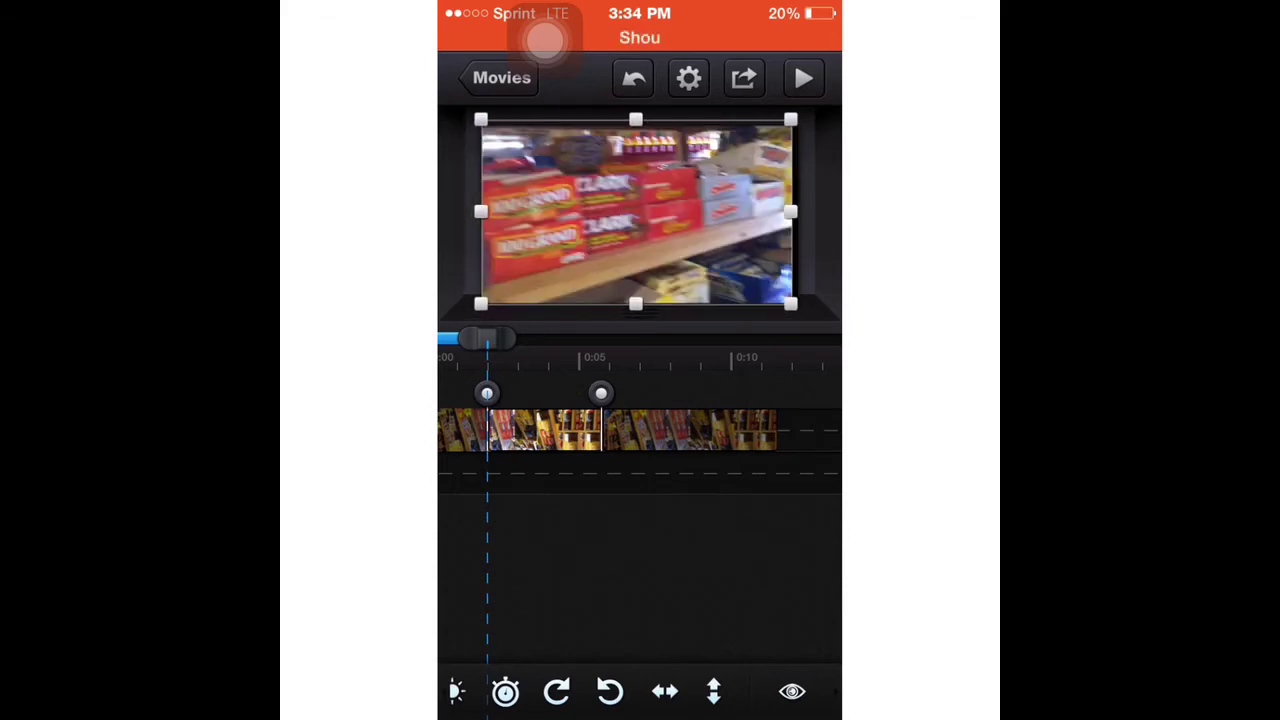
# Step: Mirror the clip horizontally and vertically, readjust its rotation, and scrub to a later frame
pyautogui.click(665, 691)
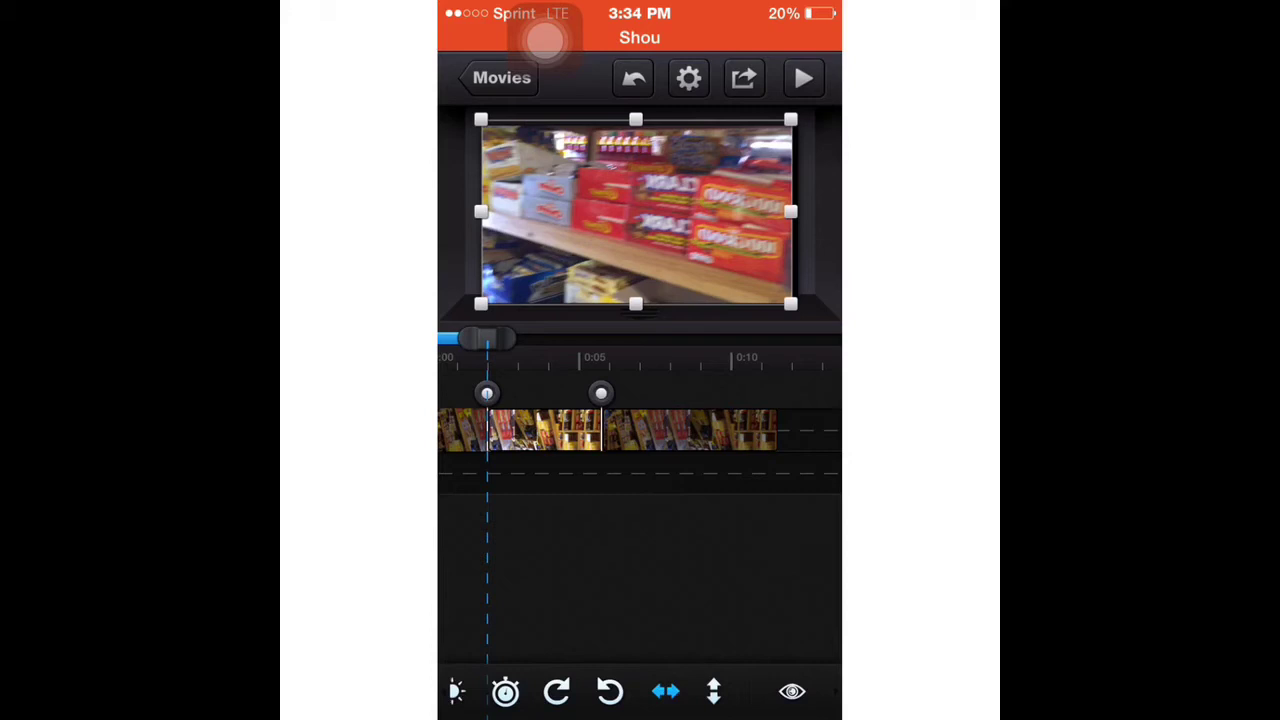
pyautogui.click(714, 691)
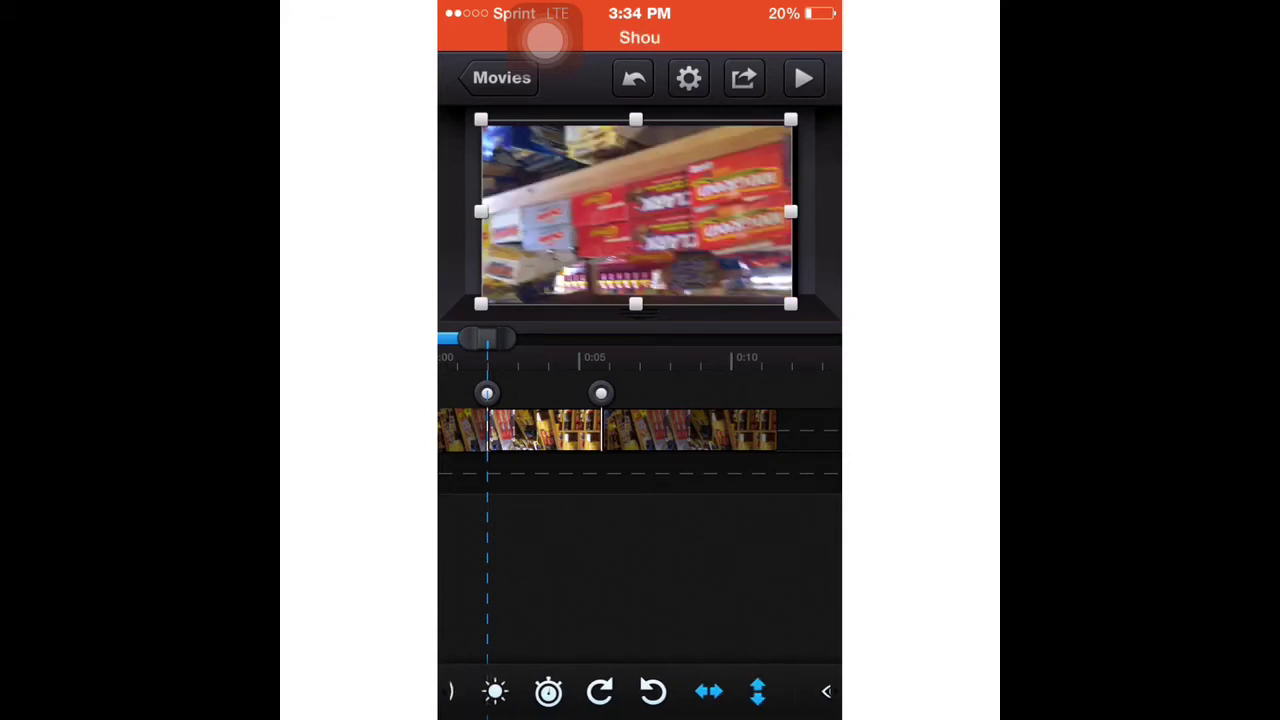
pyautogui.click(600, 691)
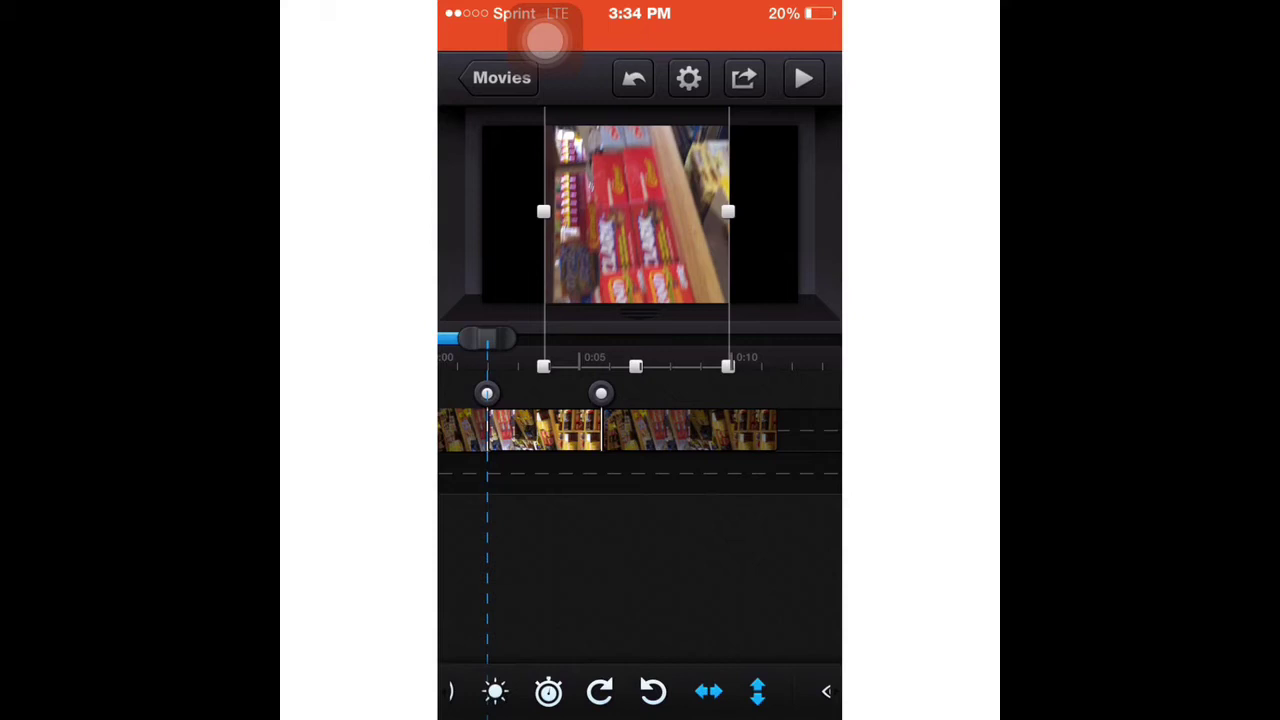
pyautogui.click(600, 691)
pyautogui.moveTo(700, 691); pyautogui.dragTo(619, 691)
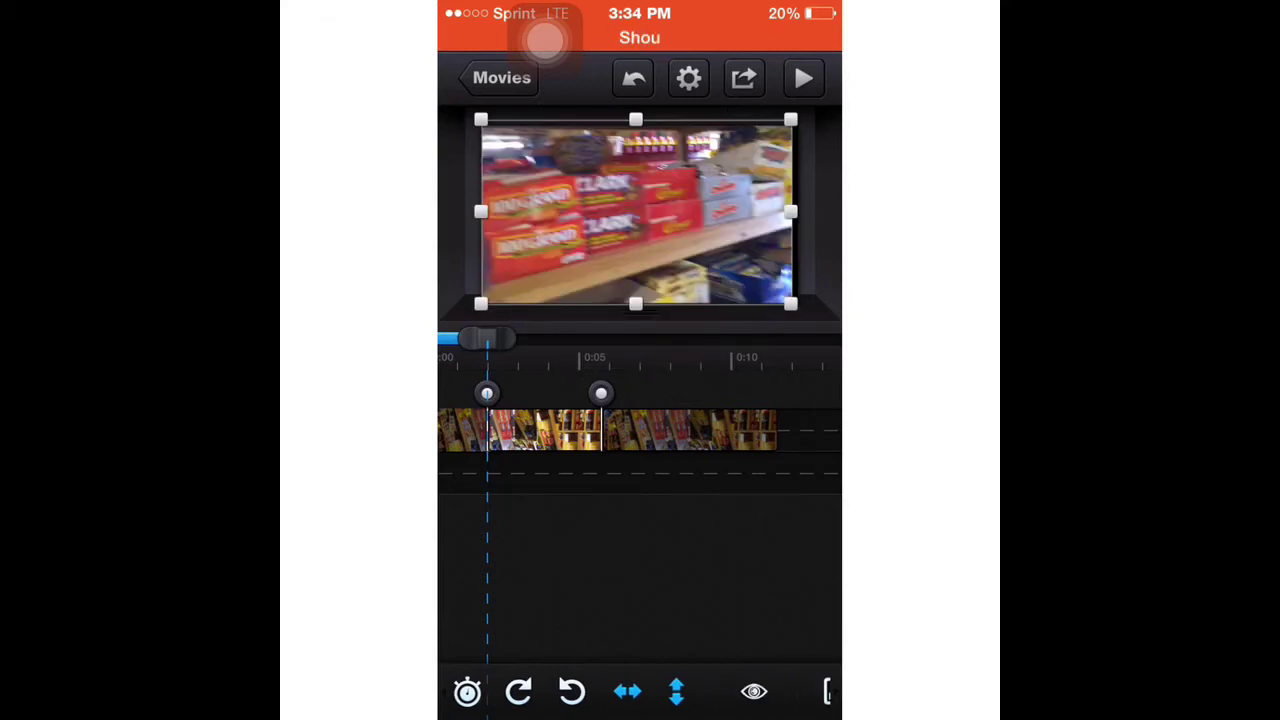
pyautogui.moveTo(710, 691); pyautogui.dragTo(620, 691)
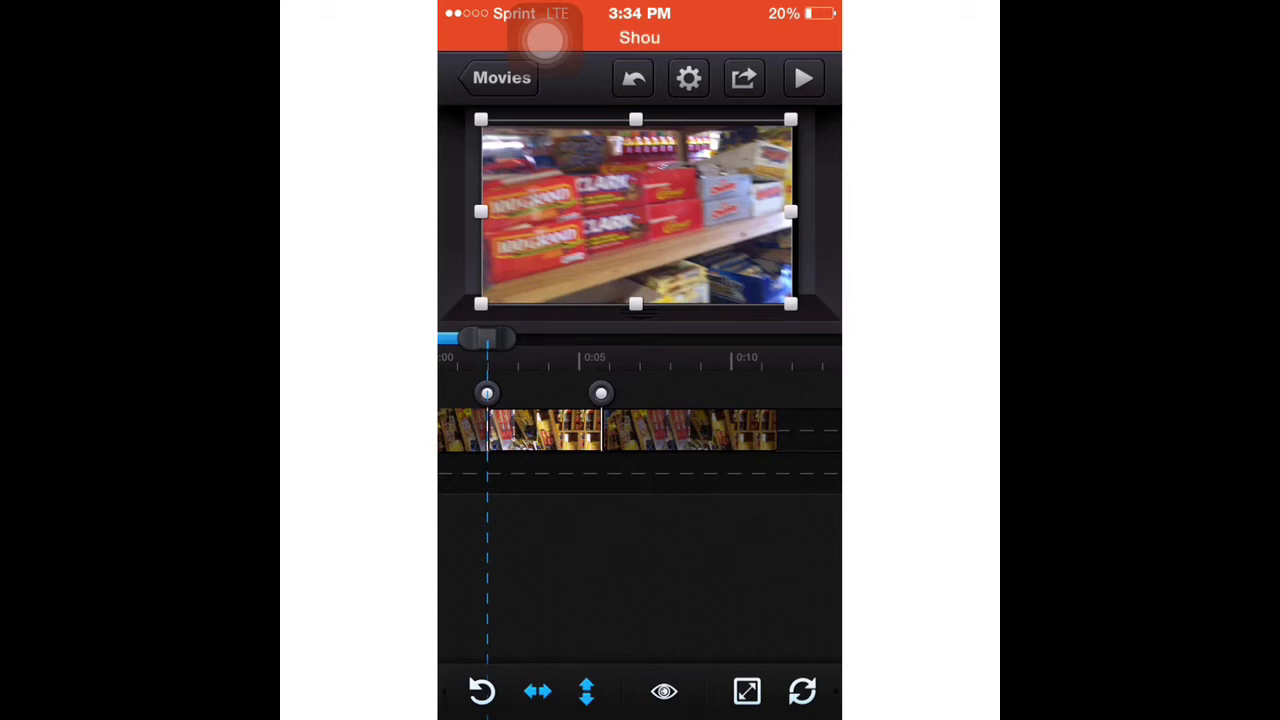
pyautogui.moveTo(600, 430); pyautogui.dragTo(555, 430)
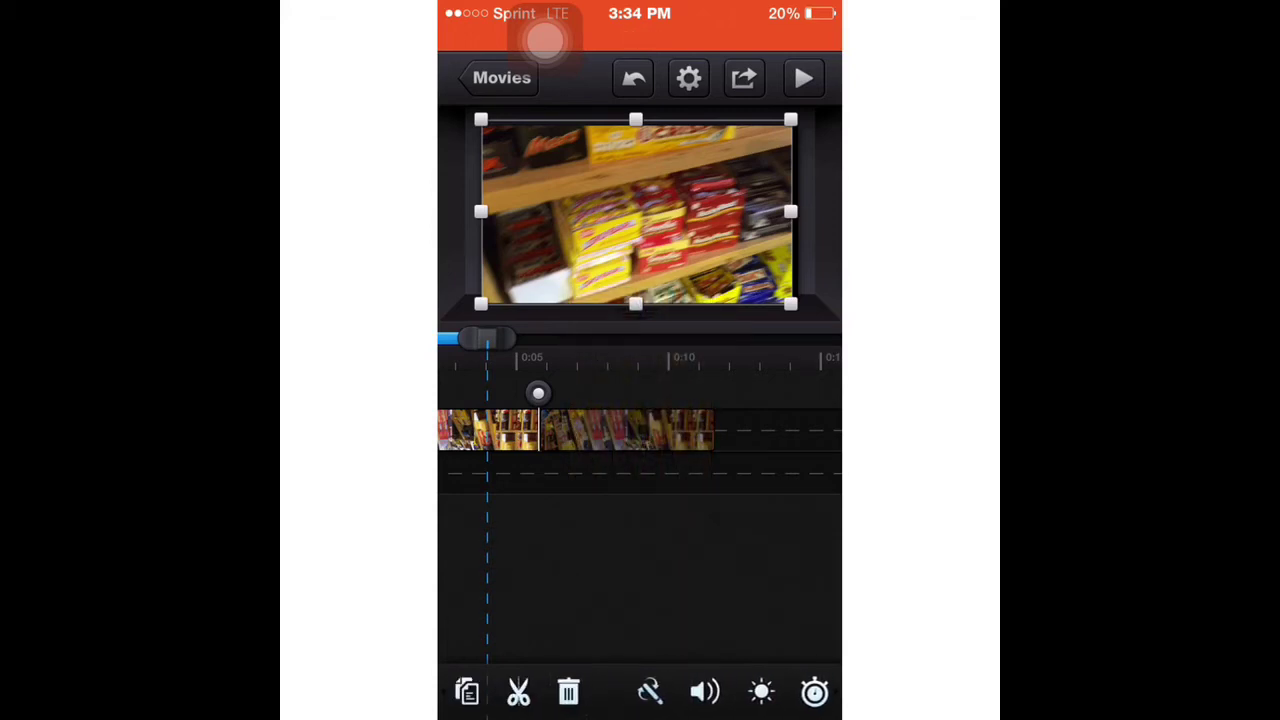
# Step: Confirm the clip edits to return to the main track view
pyautogui.click(476, 691)
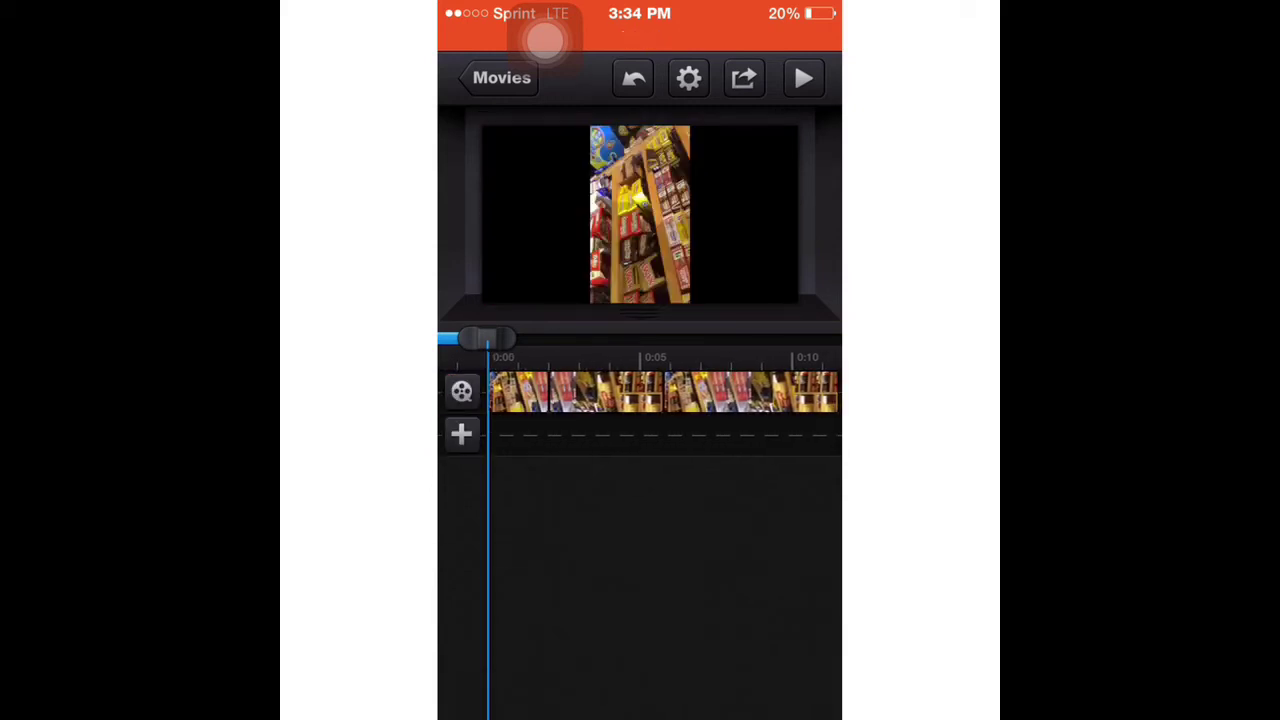
# Step: Add the succulent photo as an overlay and reselect it
pyautogui.click(461, 433)
pyautogui.click(640, 394)
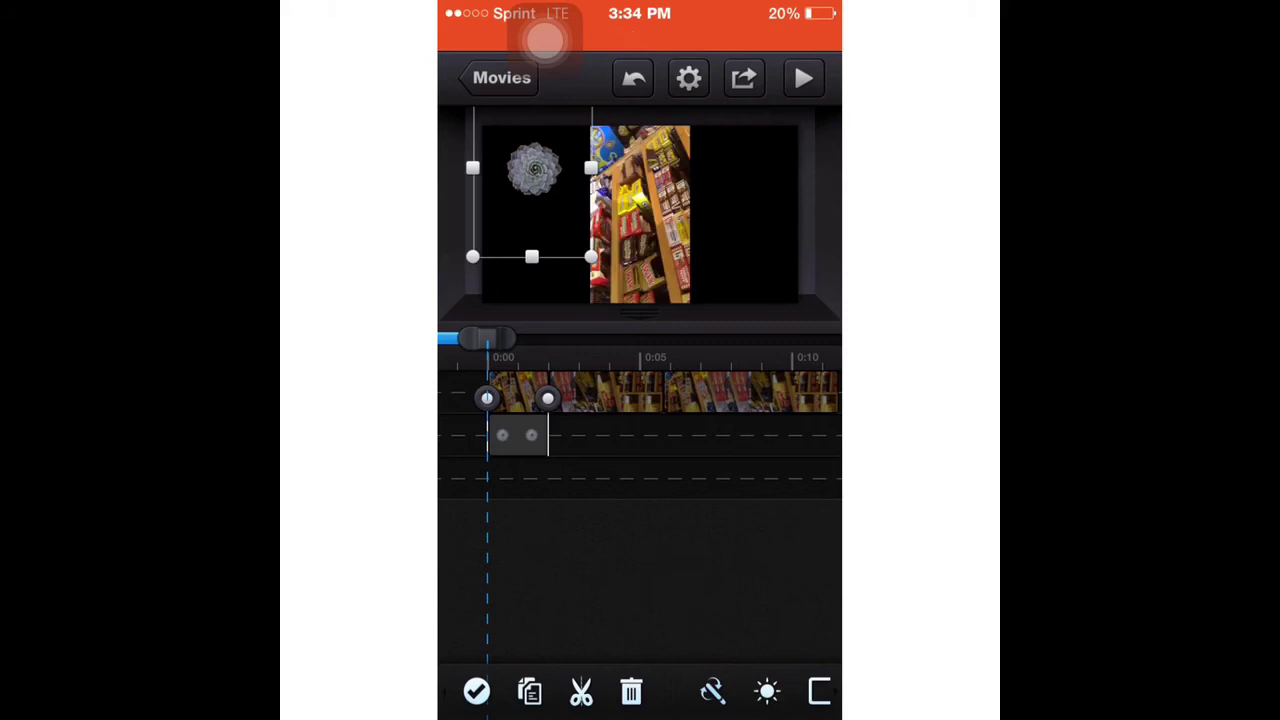
pyautogui.click(517, 435)
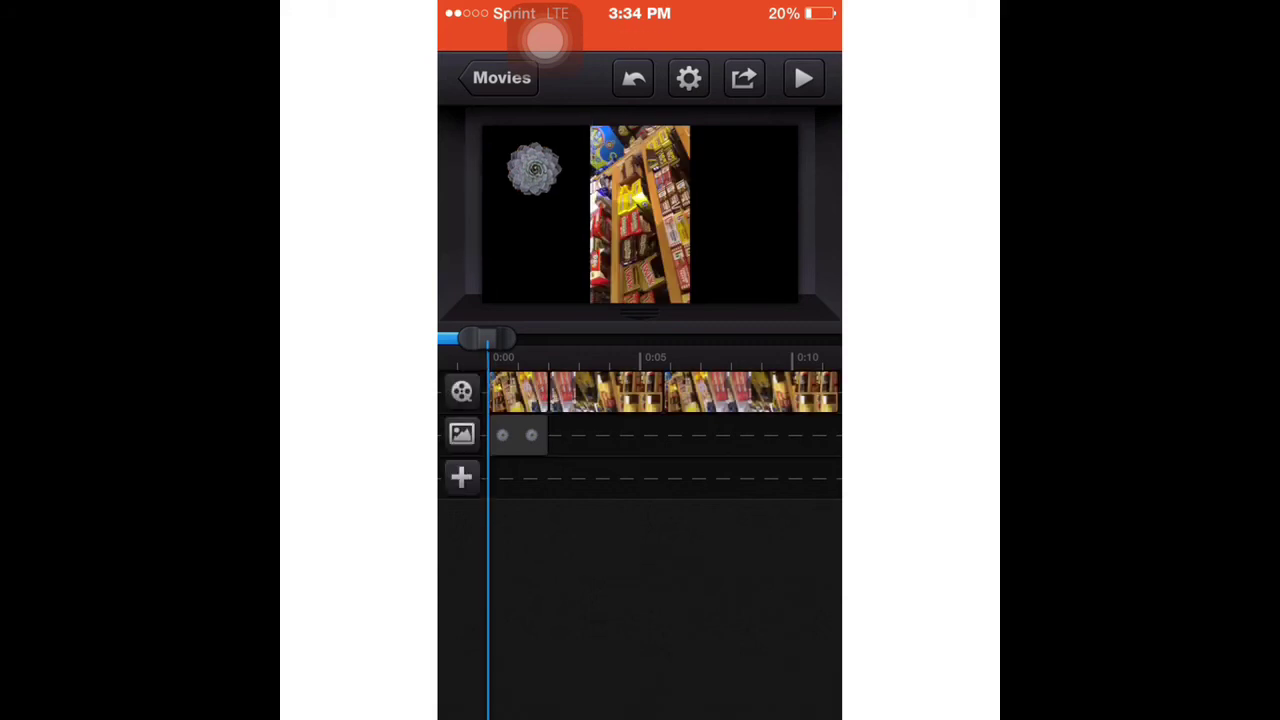
pyautogui.click(517, 435)
# Step: Review the overlay's Round Corner setting without changing it, then finish editing
pyautogui.moveTo(760, 690)
pyautogui.mouseDown()
pyautogui.moveTo(589, 690)
pyautogui.moveTo(600, 690)
pyautogui.mouseUp()
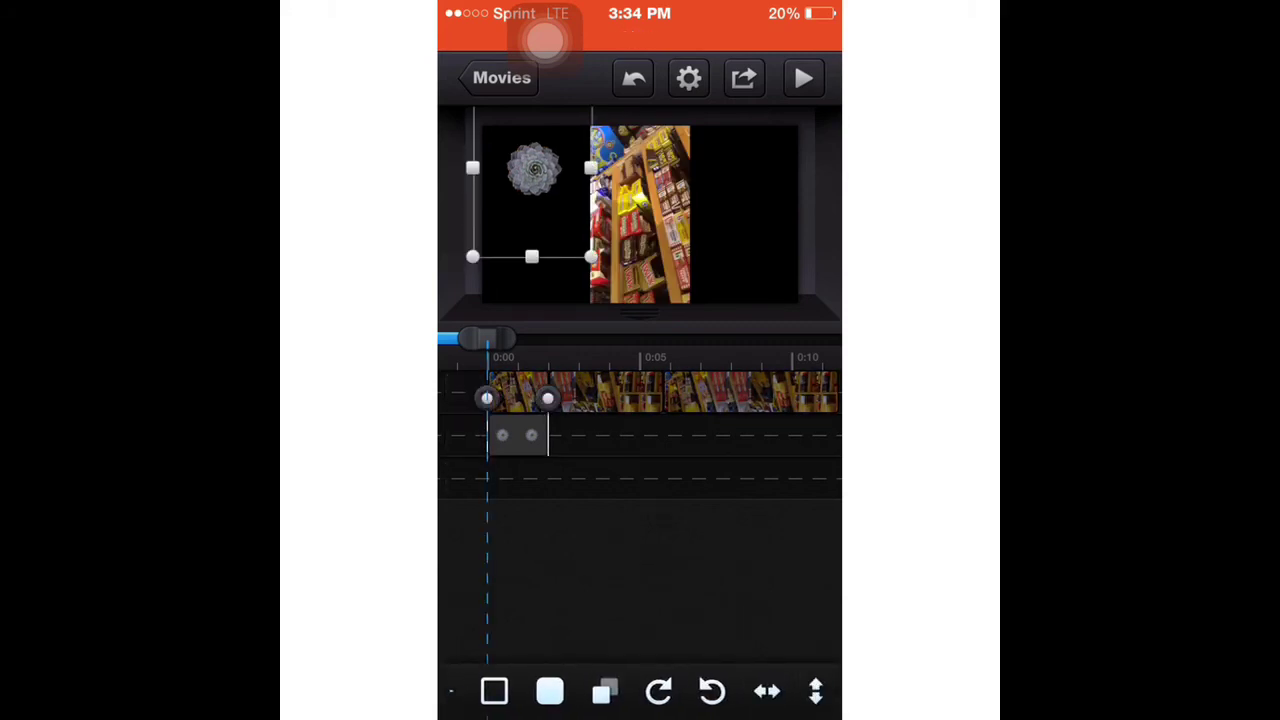
pyautogui.click(551, 691)
pyautogui.click(551, 691)
pyautogui.click(474, 694)
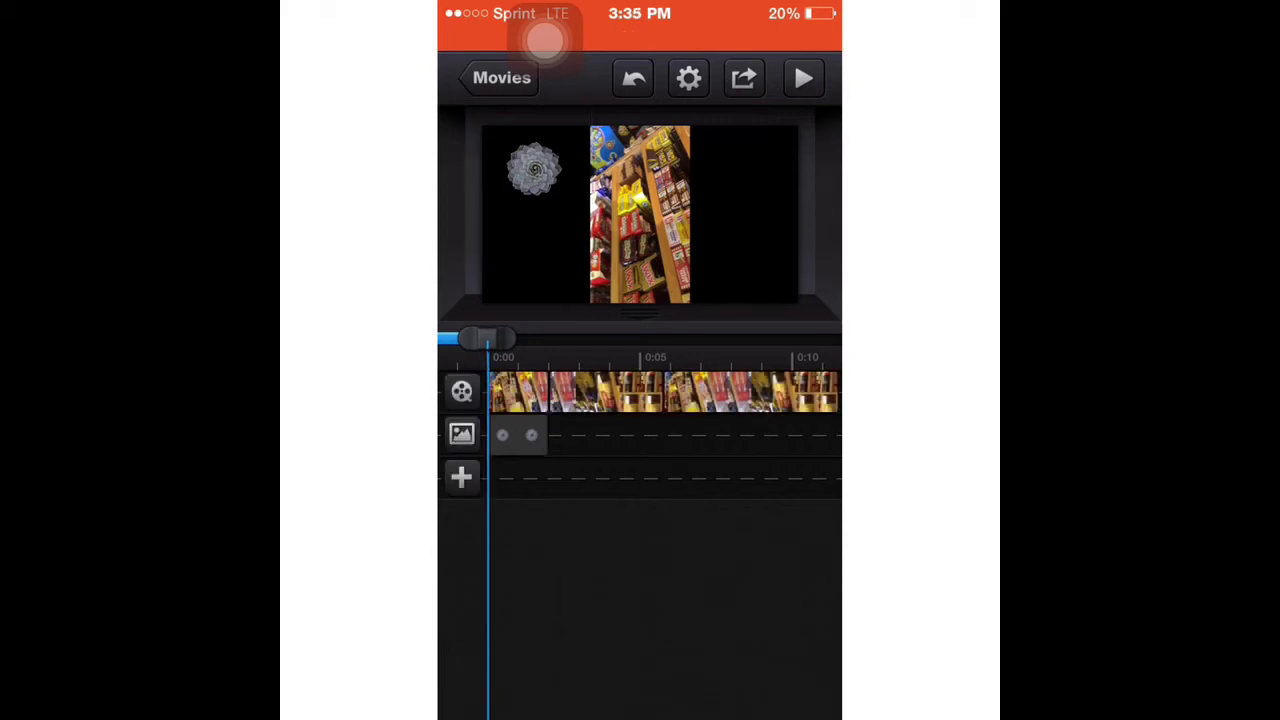
# Step: Add a text title reading 'Hayy', then reselect and confirm its text
pyautogui.click(463, 474)
pyautogui.click(639, 450)
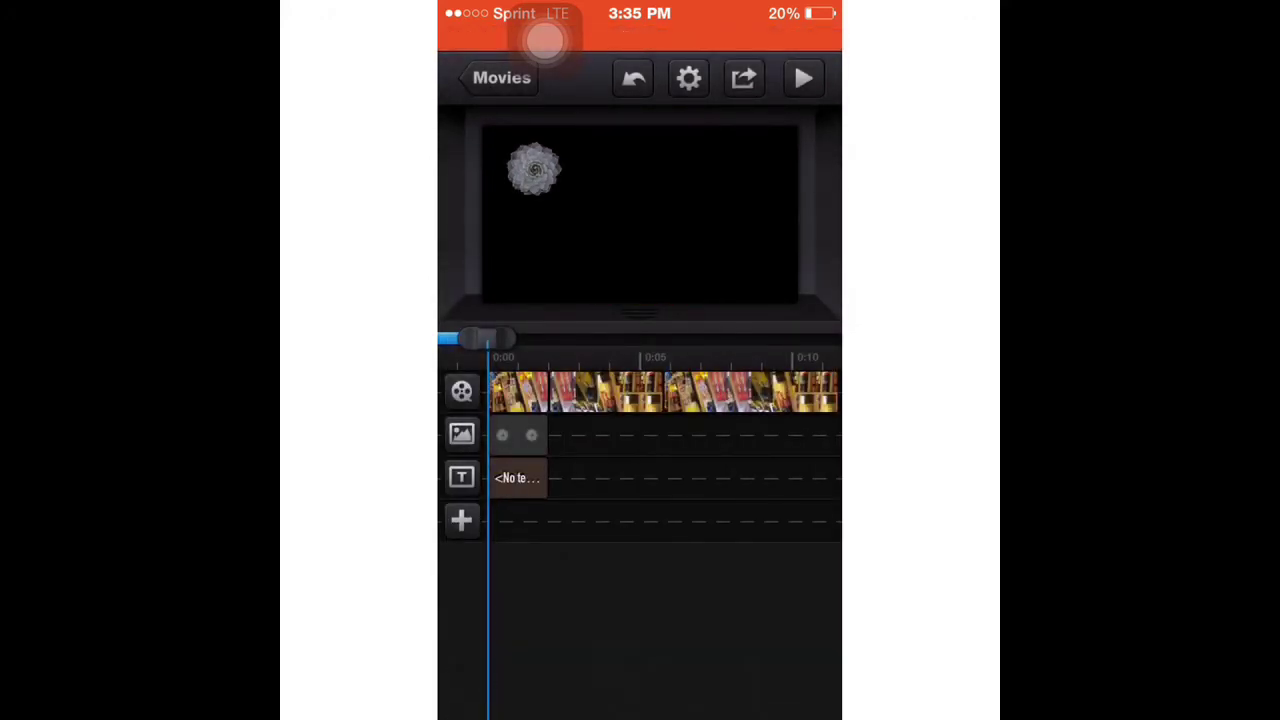
pyautogui.write('Hayy')
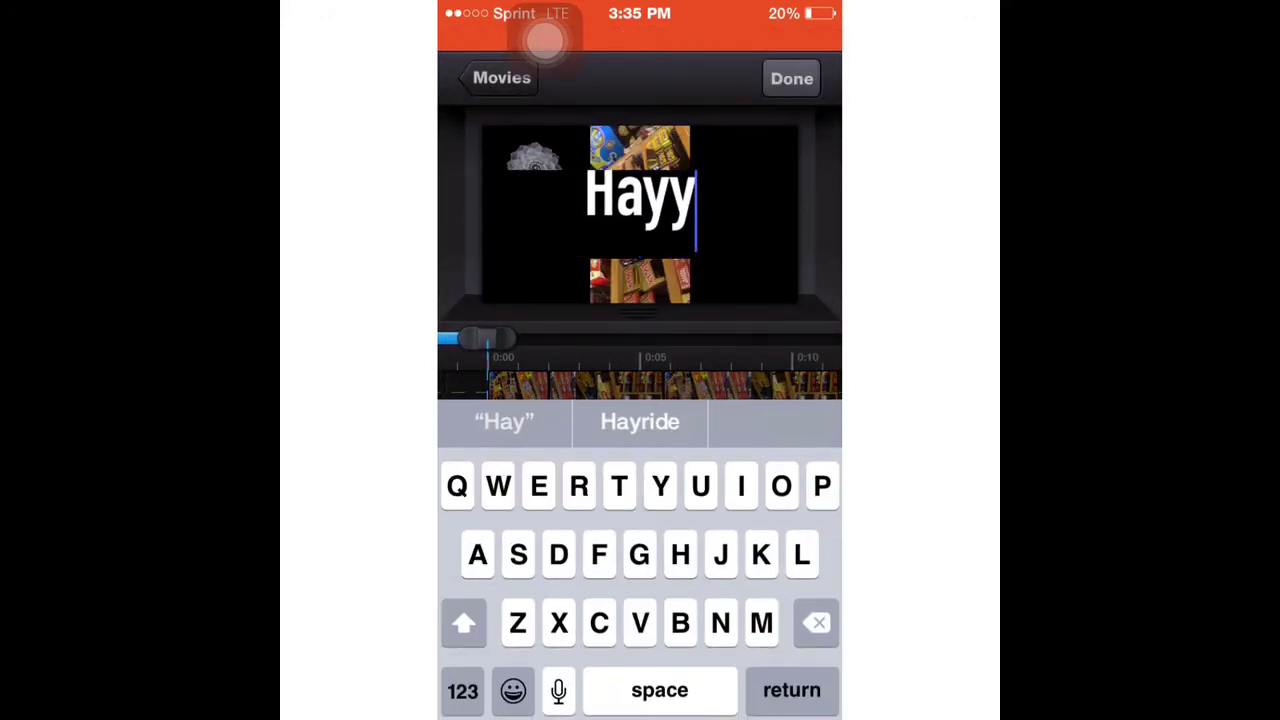
pyautogui.press('Return')
pyautogui.click(640, 200)
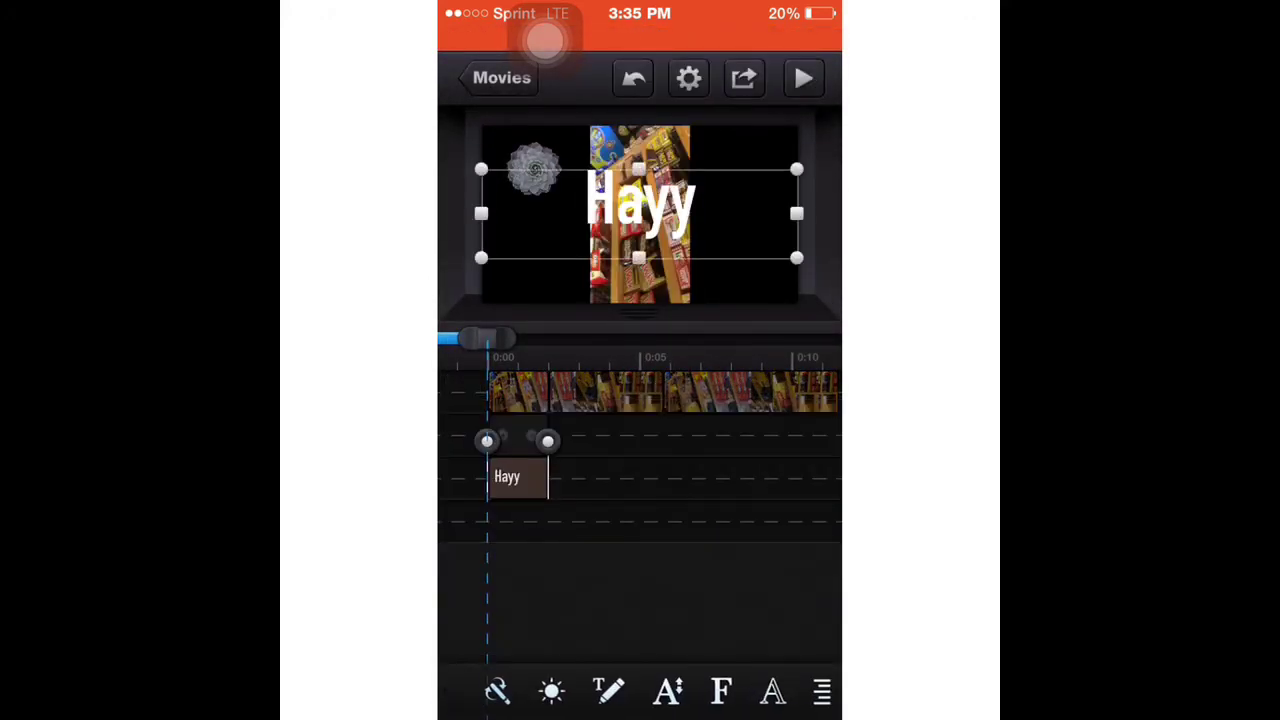
pyautogui.click(640, 200)
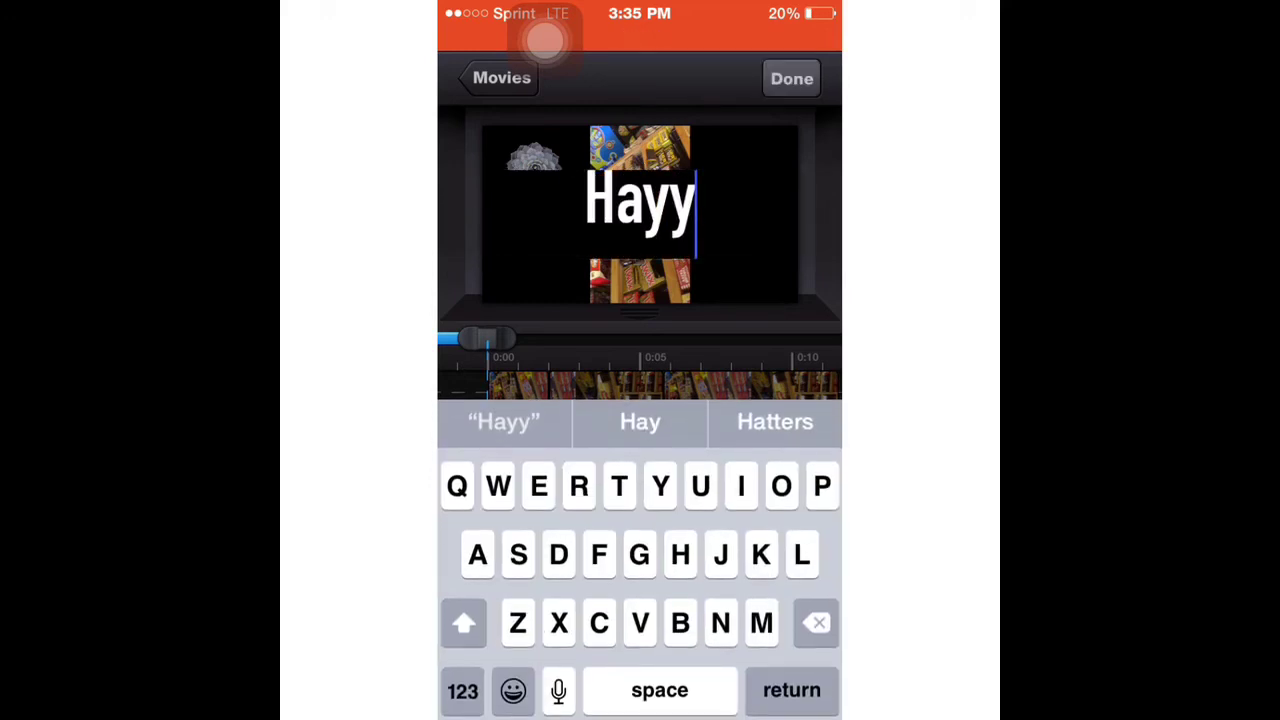
pyautogui.click(792, 78)
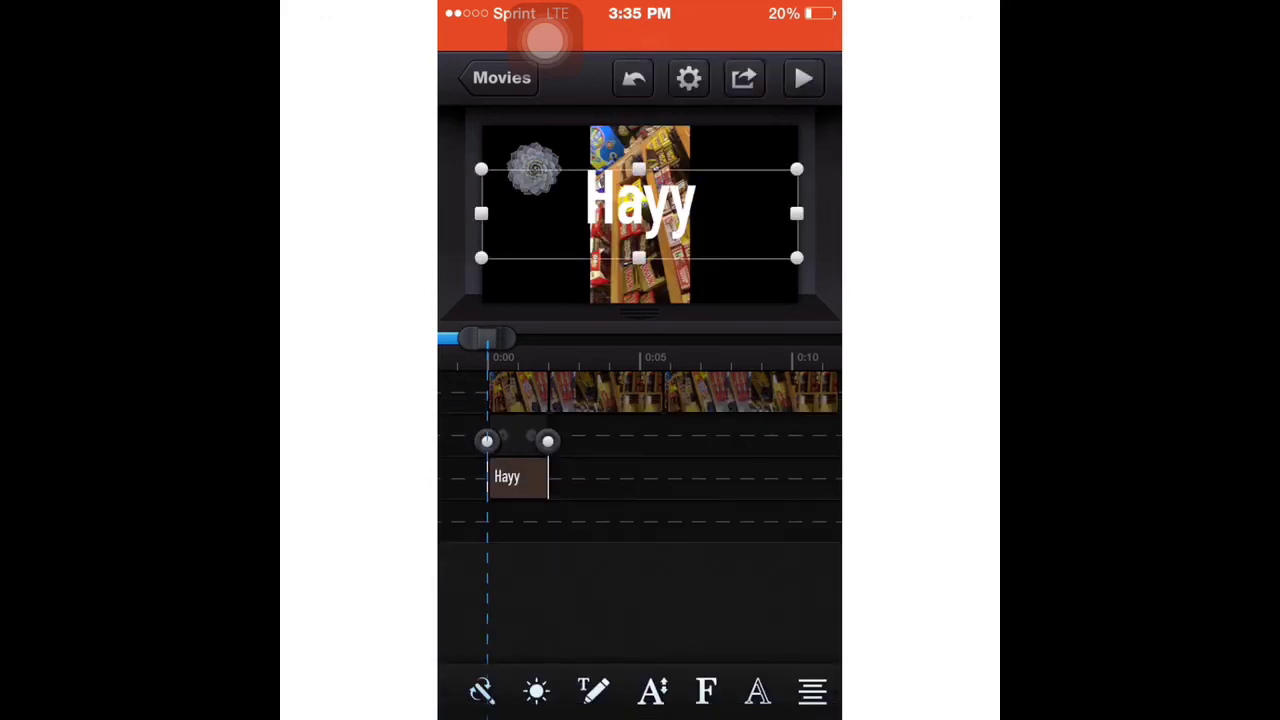
# Step: Shrink the Hayy title, colour it lavender purple, and move it upper right
pyautogui.click(652, 690)
pyautogui.moveTo(594, 608)
pyautogui.mouseDown()
pyautogui.moveTo(611, 608)
pyautogui.moveTo(580, 608)
pyautogui.mouseUp()
pyautogui.click(791, 606)
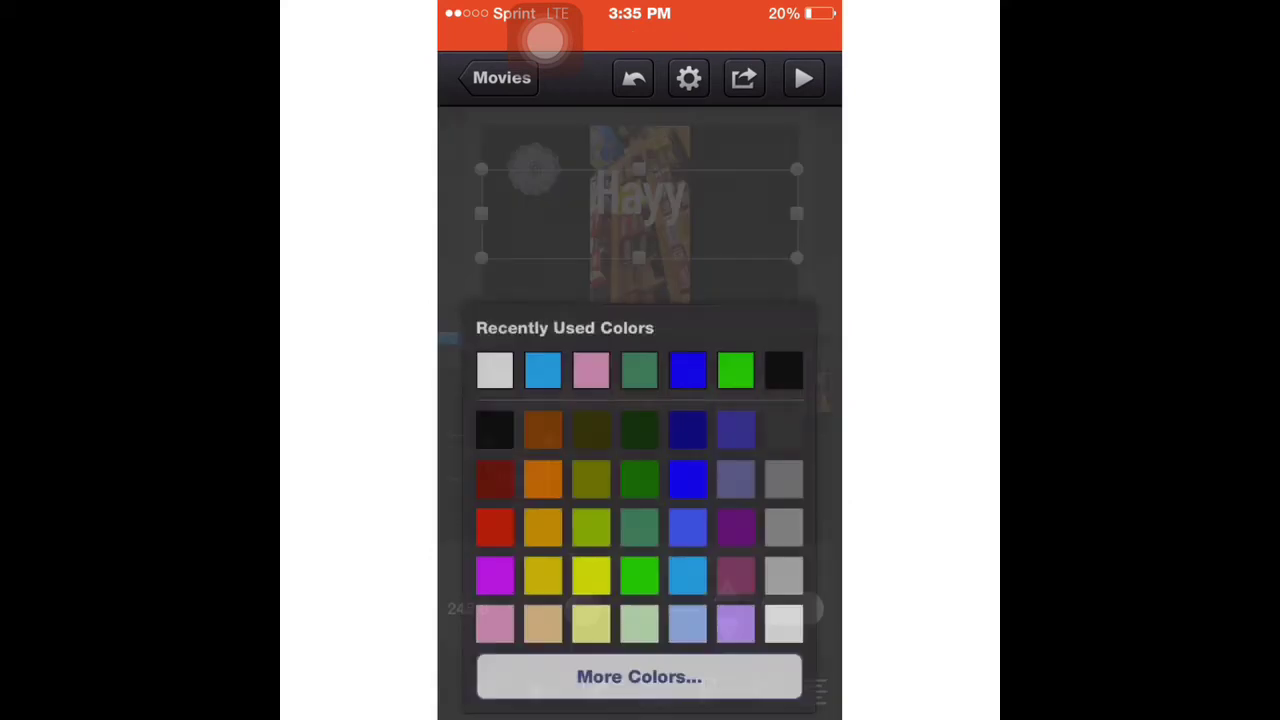
pyautogui.click(783, 370)
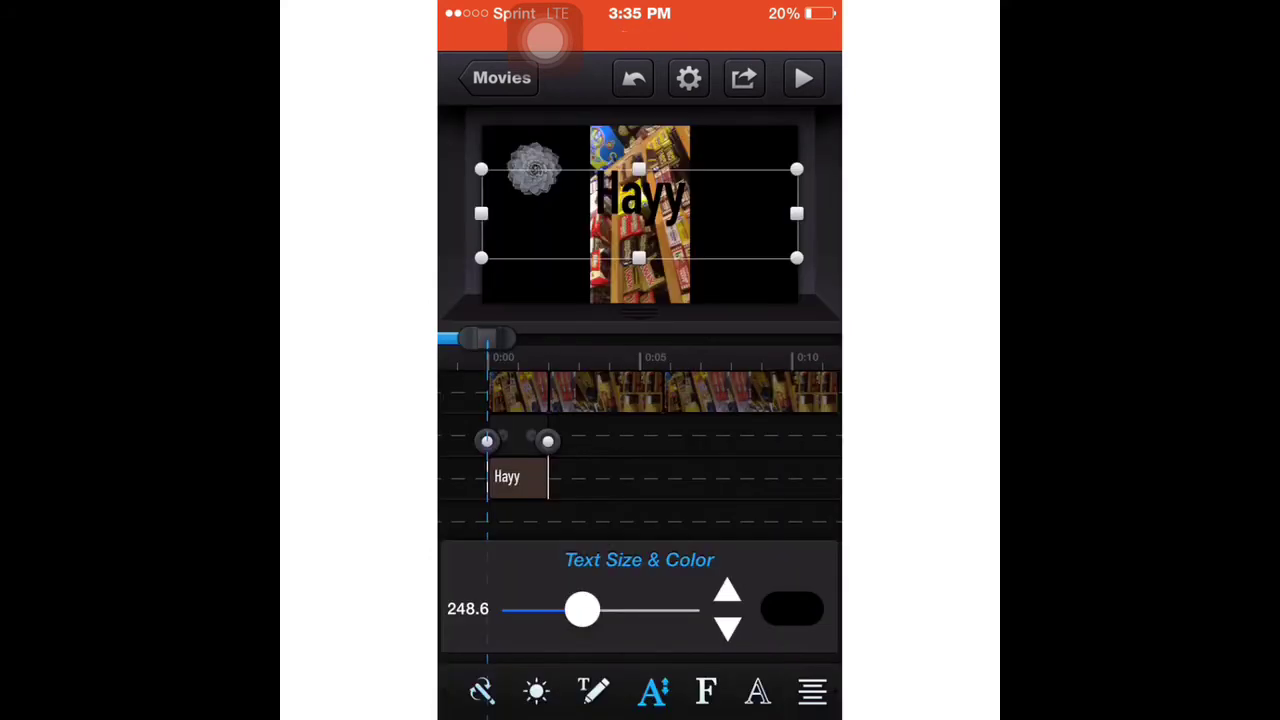
pyautogui.click(791, 608)
pyautogui.click(734, 623)
pyautogui.click(652, 690)
pyautogui.moveTo(640, 213); pyautogui.dragTo(745, 184)
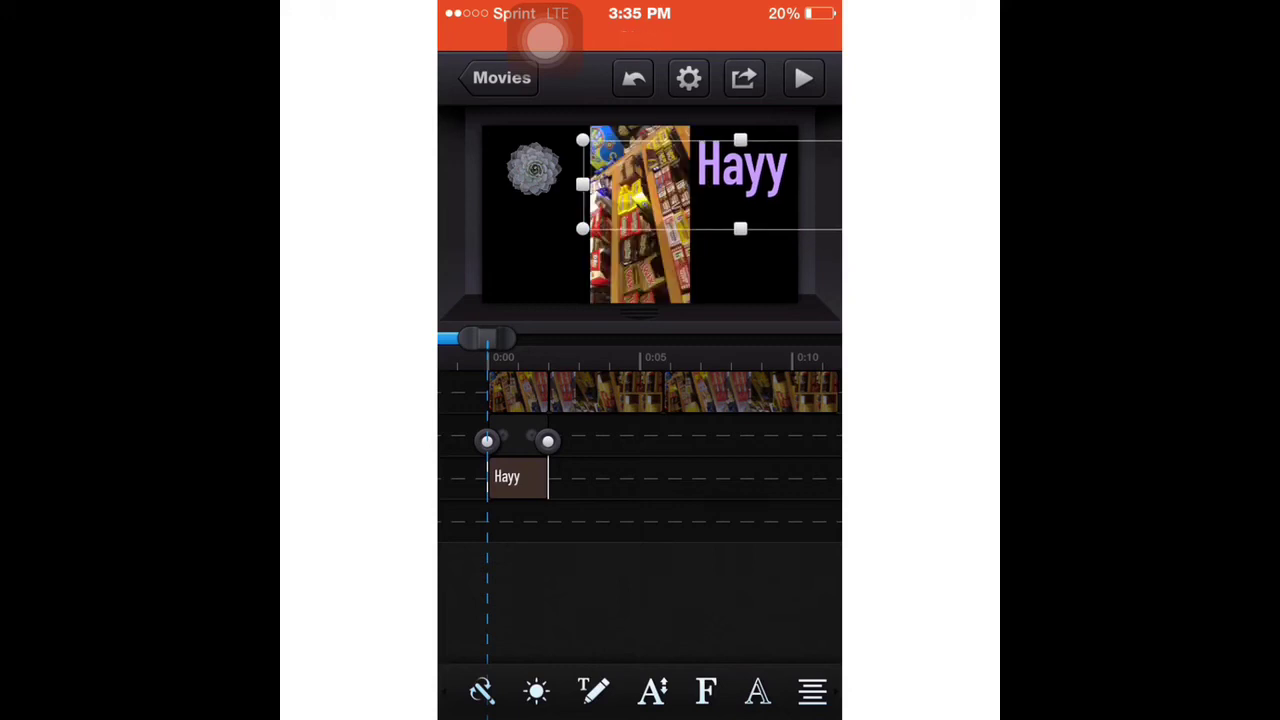
# Step: Check the font list without changing the font, then finish editing the title
pyautogui.moveTo(760, 690); pyautogui.dragTo(622, 690)
pyautogui.click(568, 690)
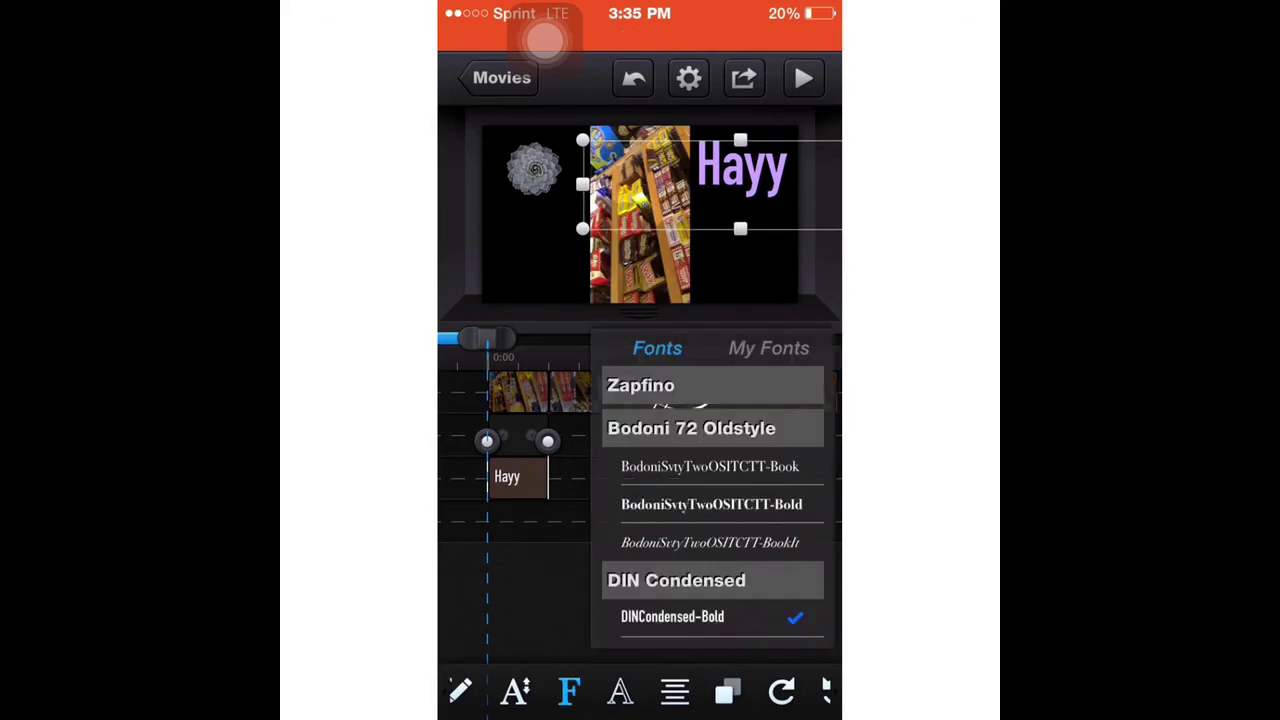
pyautogui.click(620, 690)
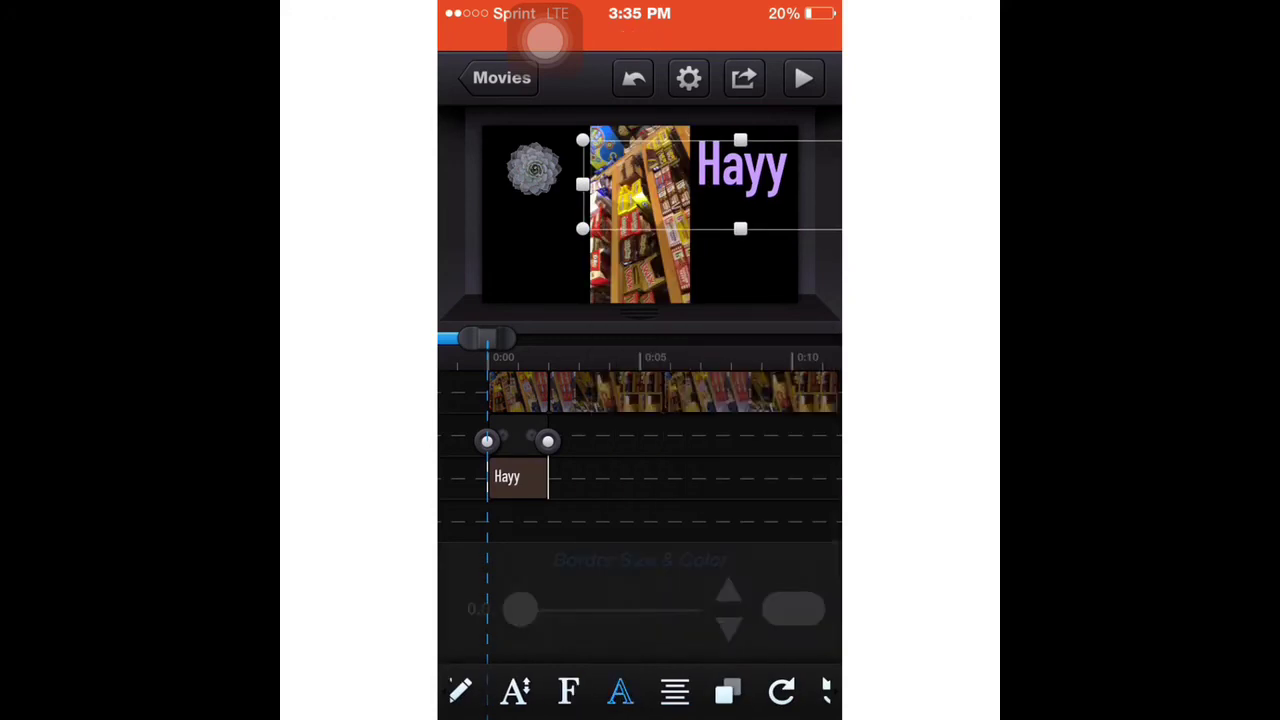
pyautogui.moveTo(760, 690); pyautogui.dragTo(648, 690)
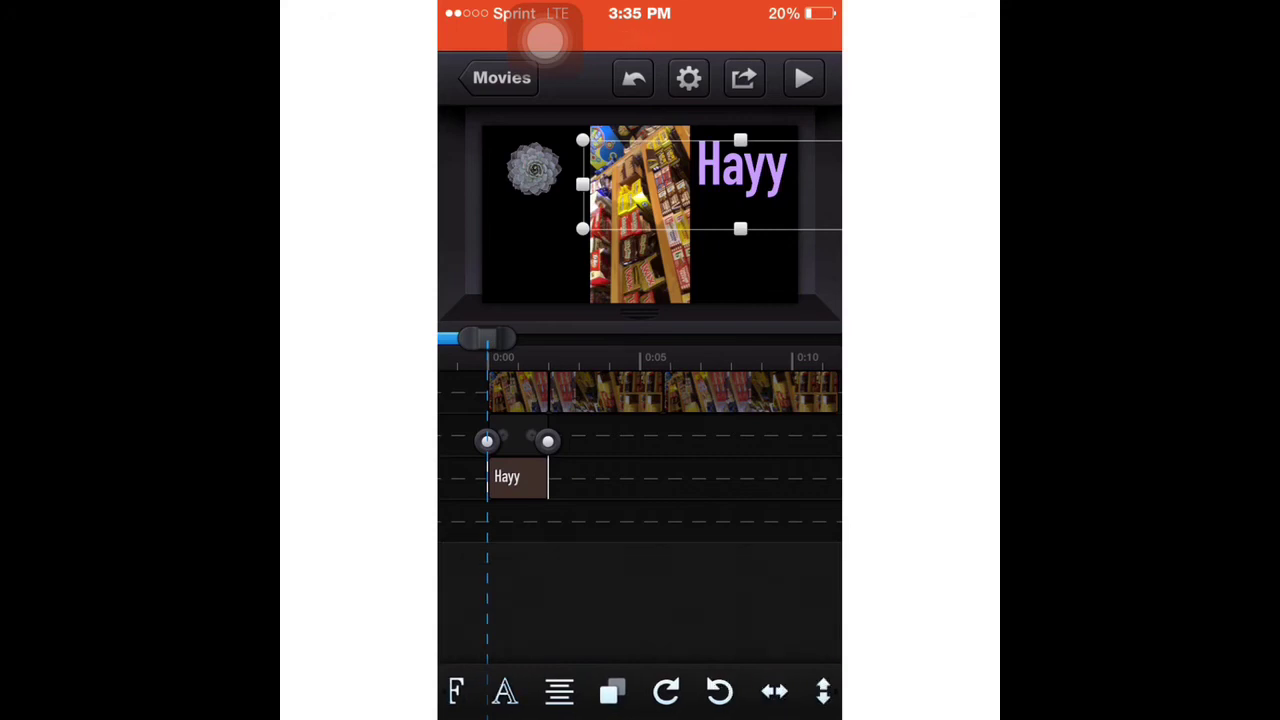
pyautogui.moveTo(560, 690); pyautogui.dragTo(700, 690)
pyautogui.click(474, 690)
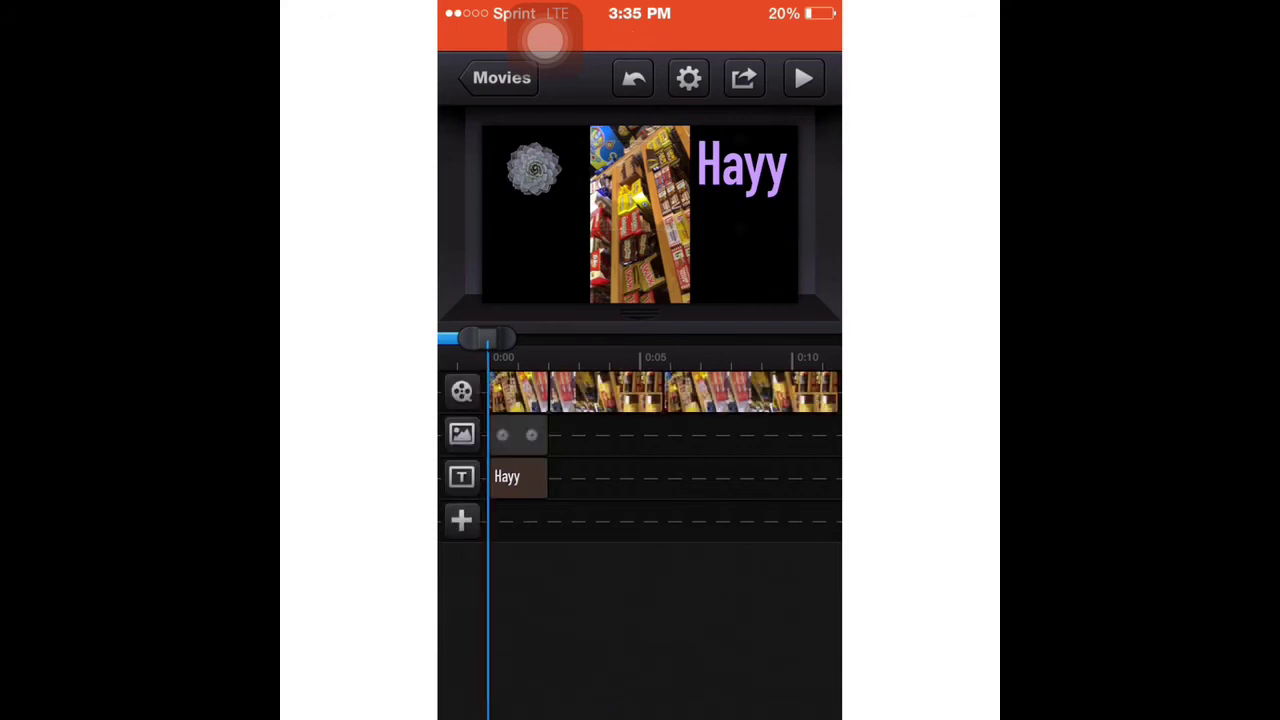
# Step: Add a Self-Draw layer and paint a pink brush stroke across the lower frame
pyautogui.click(461, 519)
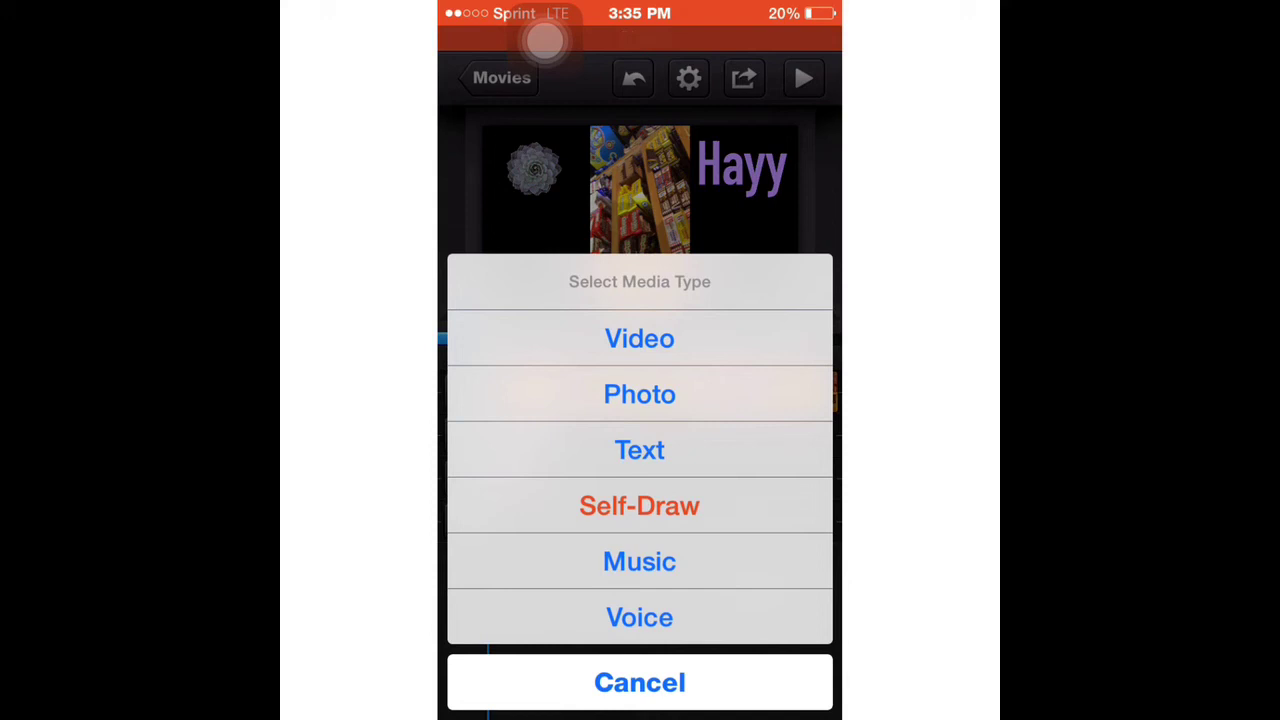
pyautogui.click(639, 505)
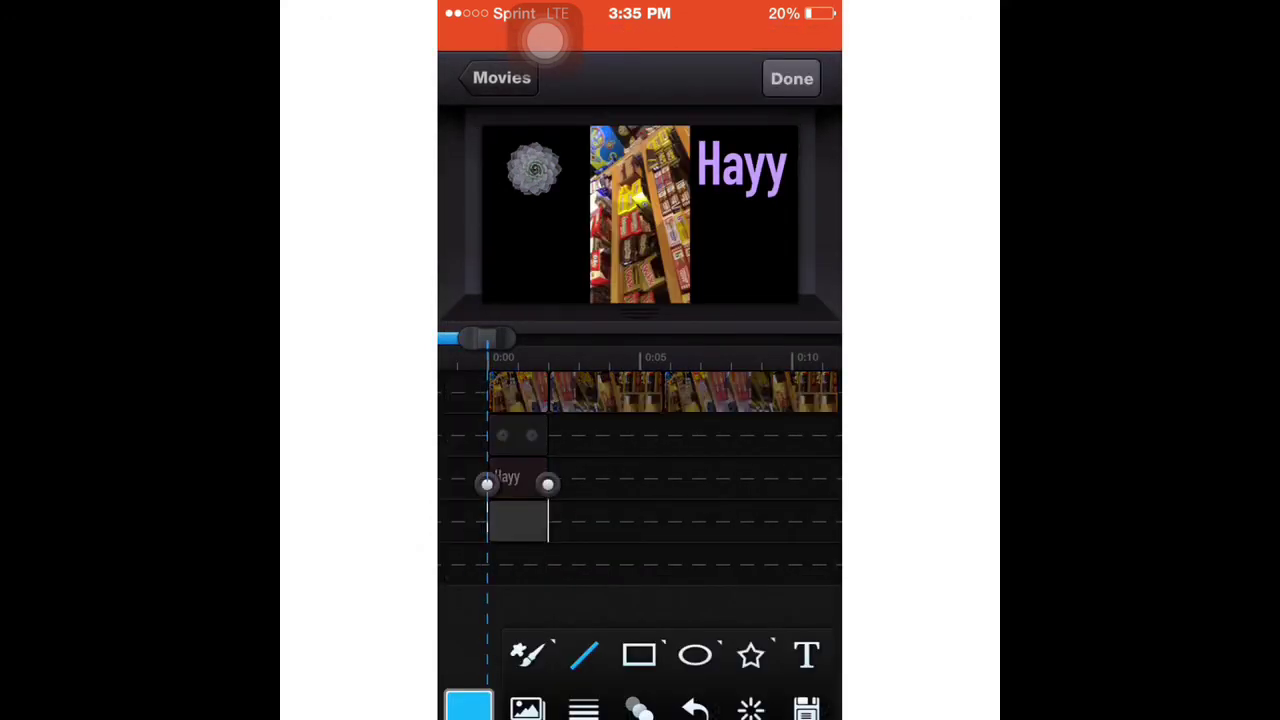
pyautogui.click(527, 655)
pyautogui.click(469, 707)
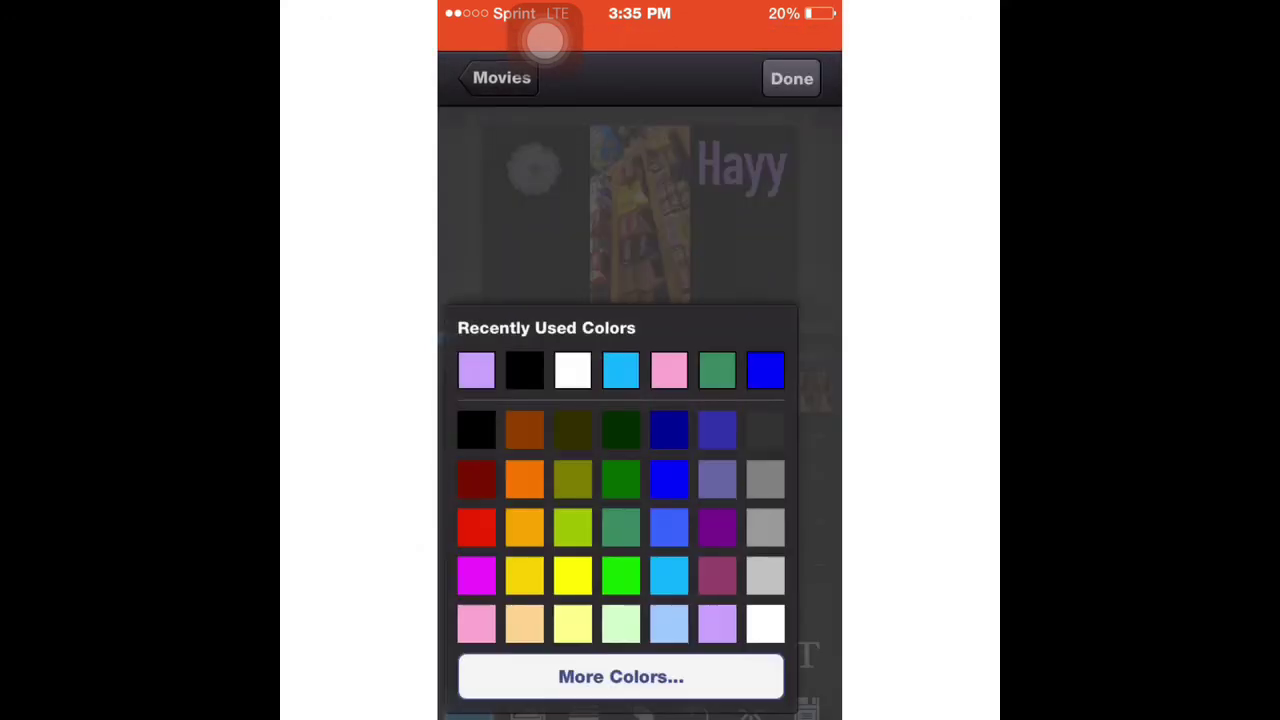
pyautogui.click(665, 369)
pyautogui.moveTo(500, 246); pyautogui.dragTo(778, 246)
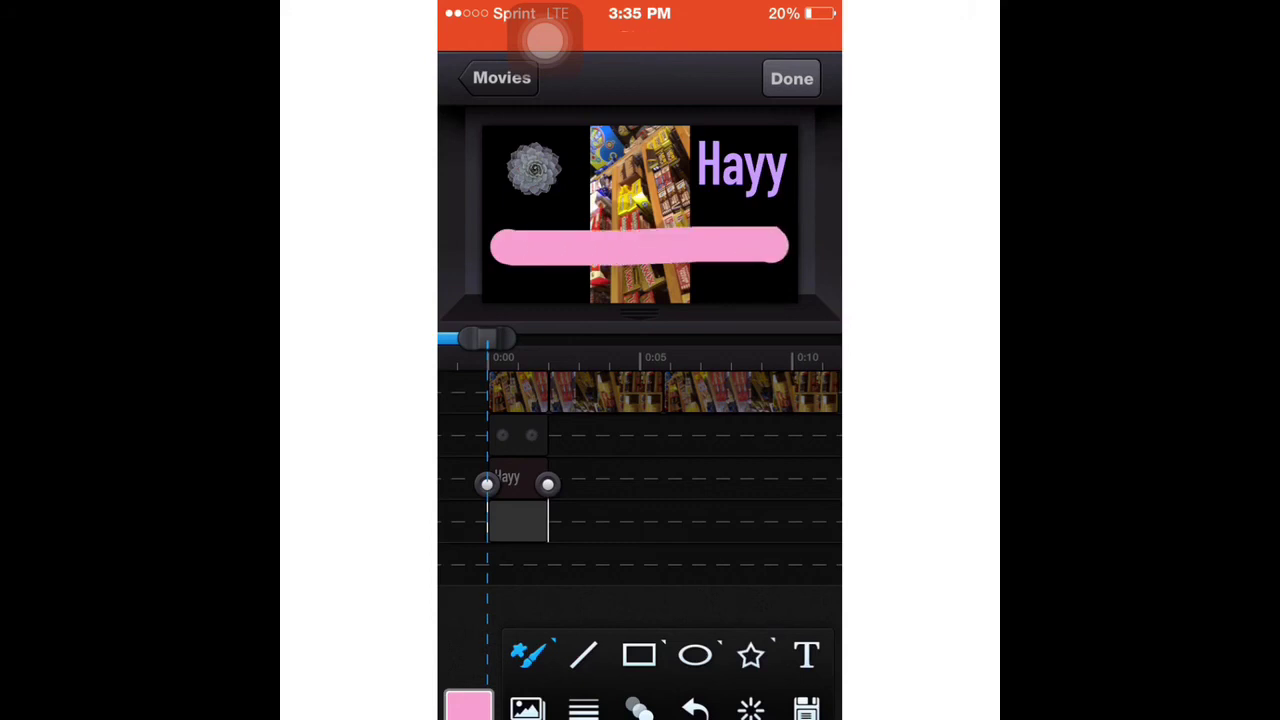
# Step: Draw a white rectangle border around the picture and finish the drawing
pyautogui.click(639, 655)
pyautogui.click(469, 707)
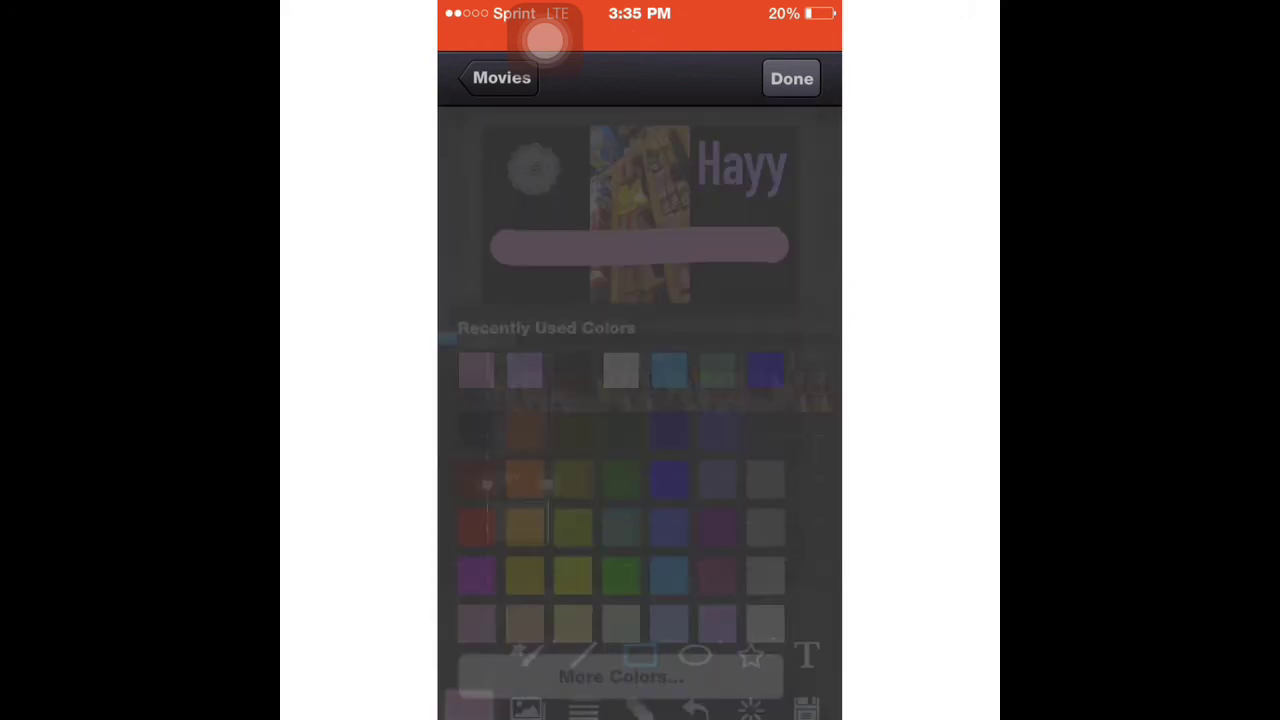
pyautogui.click(620, 370)
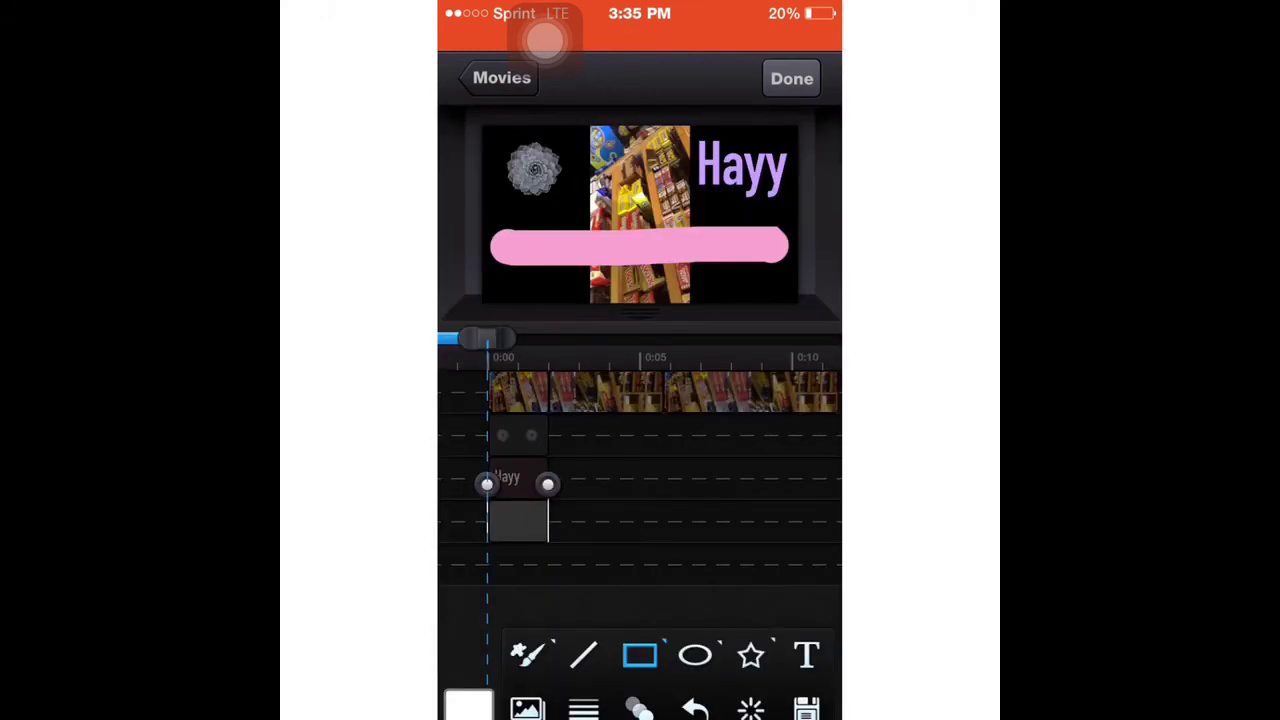
pyautogui.moveTo(484, 126); pyautogui.dragTo(554, 143)
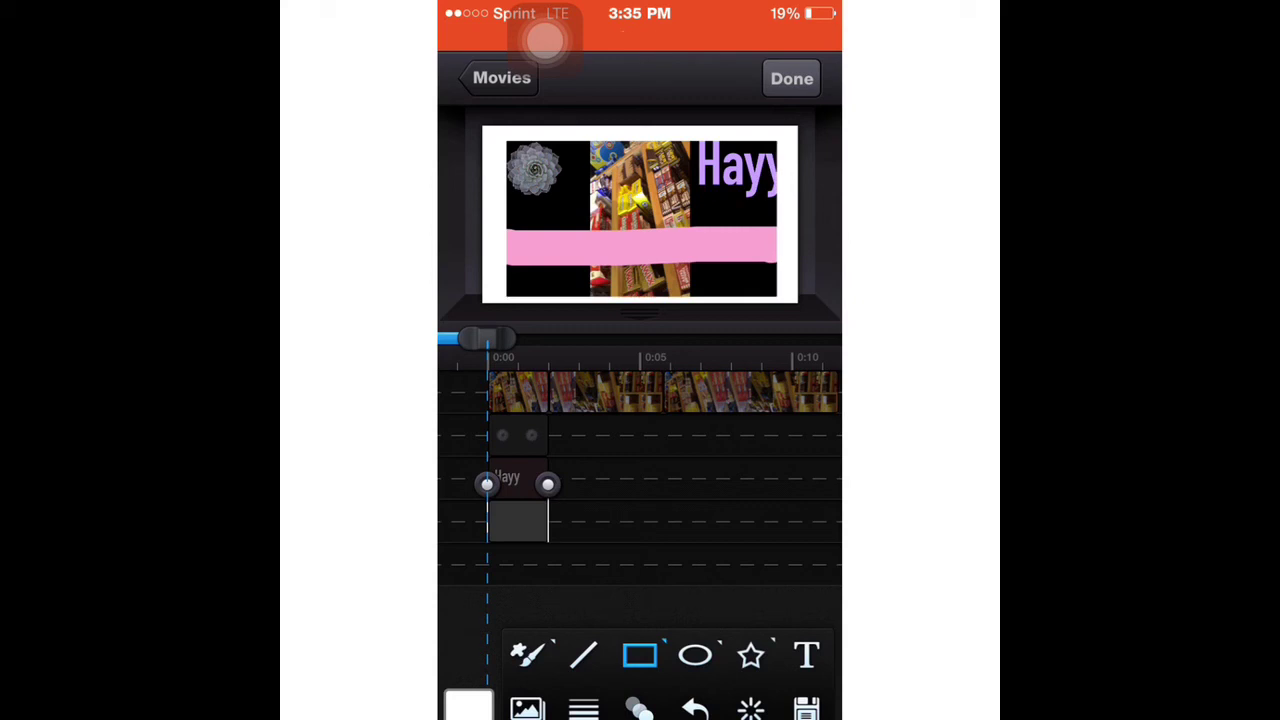
pyautogui.click(791, 78)
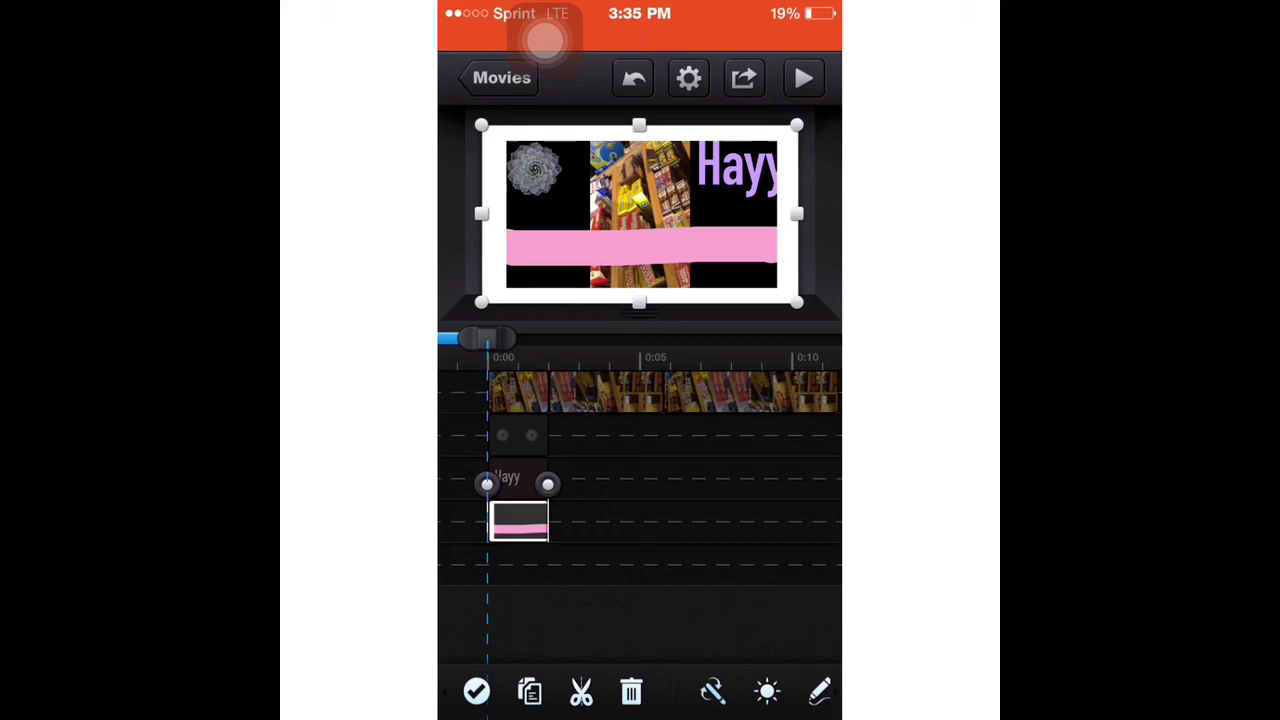
# Step: Deselect the drawing clip and browse the music library, leaving without adding music
pyautogui.click(476, 691)
pyautogui.click(460, 563)
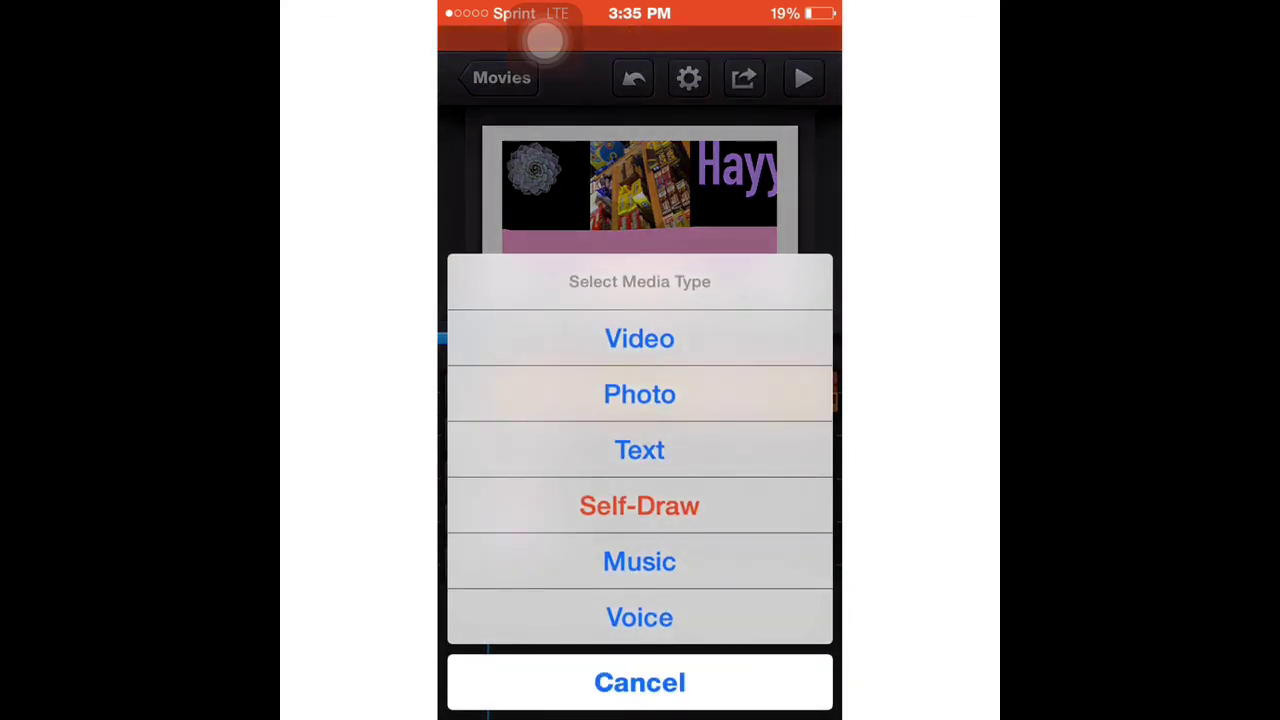
pyautogui.click(639, 561)
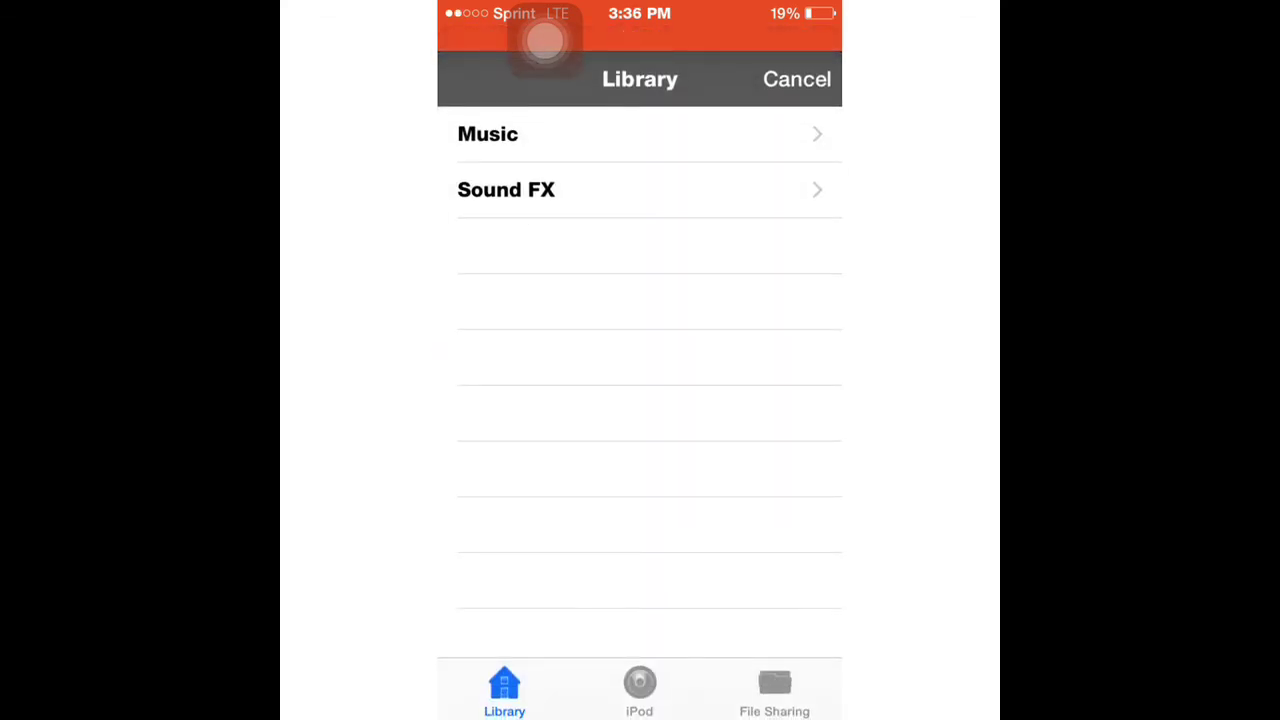
pyautogui.click(797, 79)
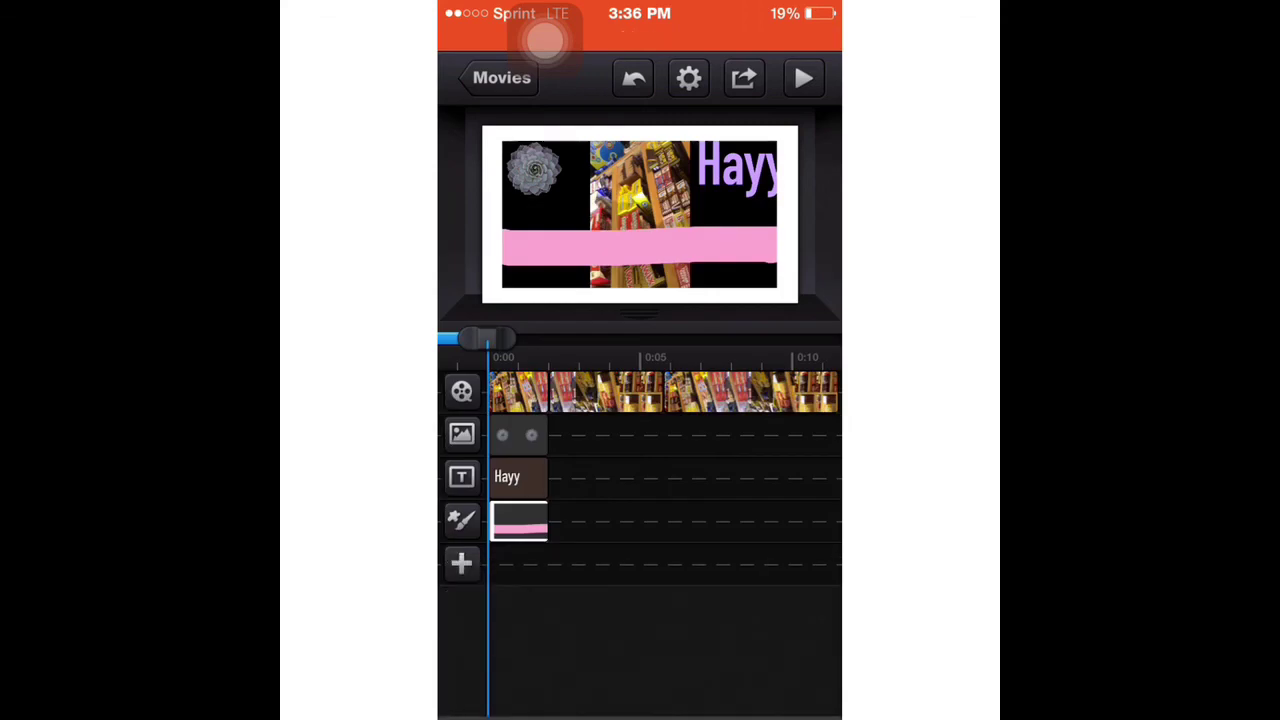
# Step: Record a voice track, then open the home screen's Social folder with Shou apps
pyautogui.click(461, 563)
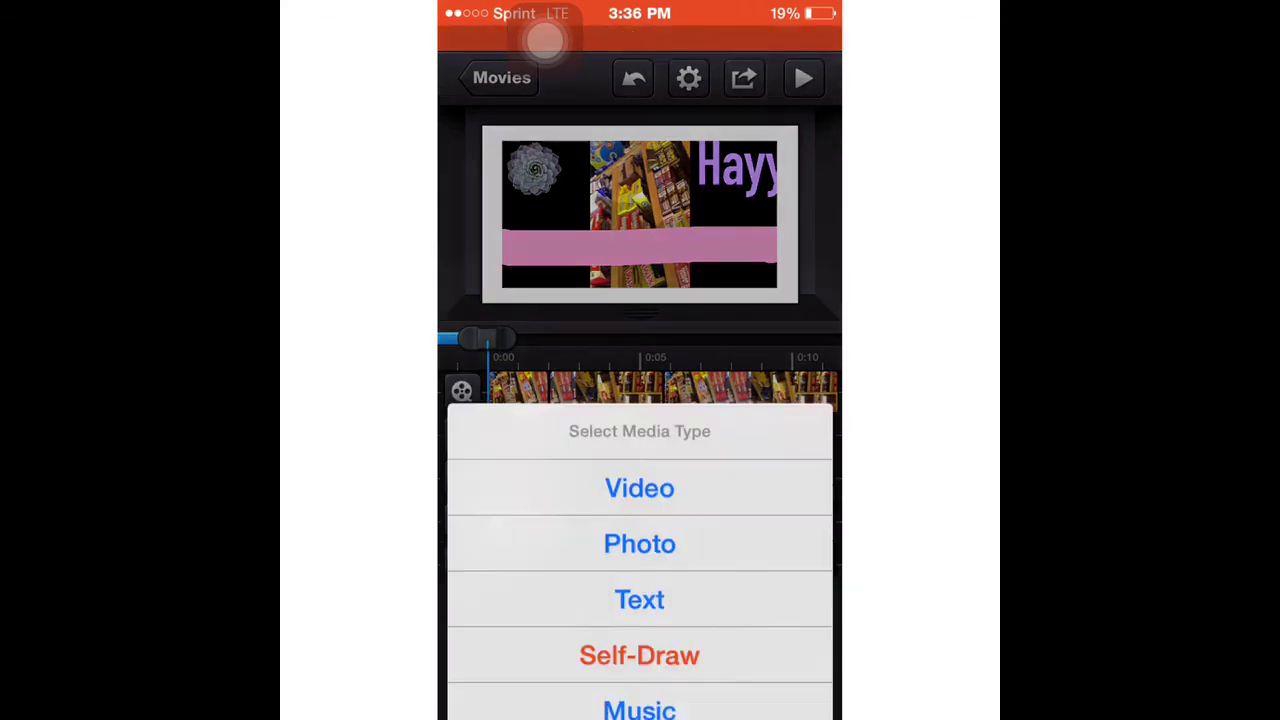
pyautogui.click(640, 614)
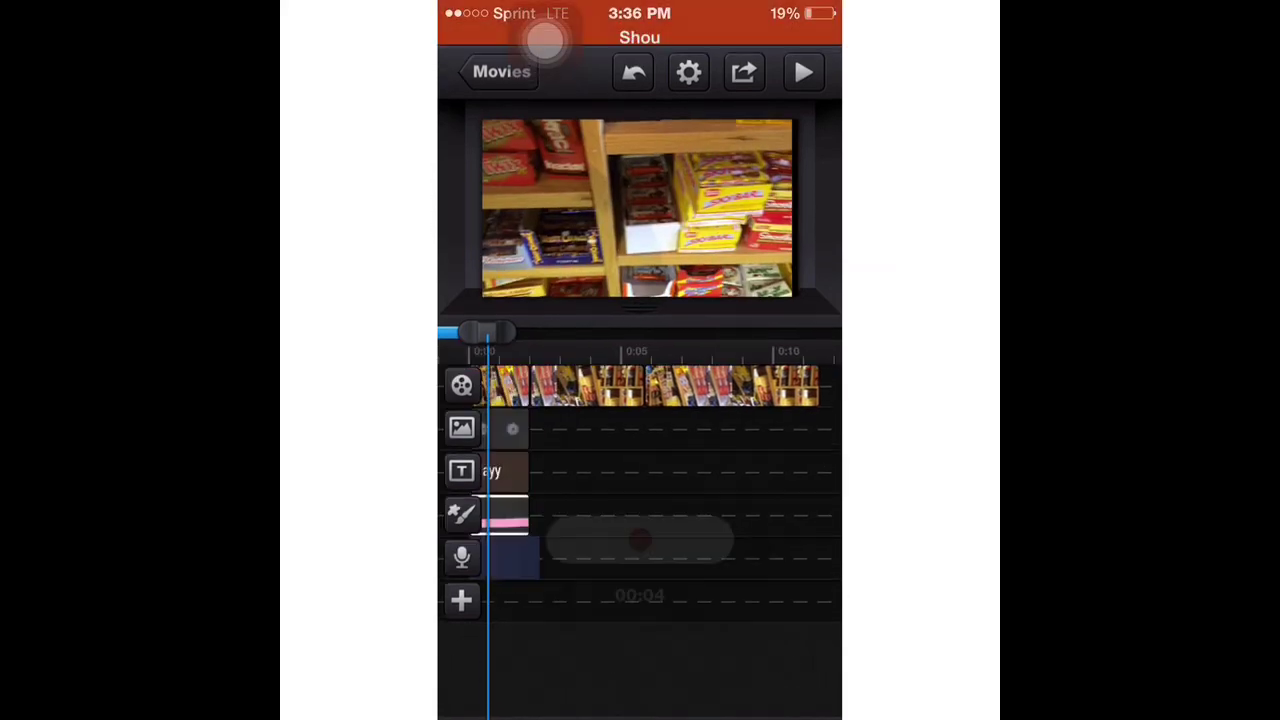
pyautogui.click(640, 630)
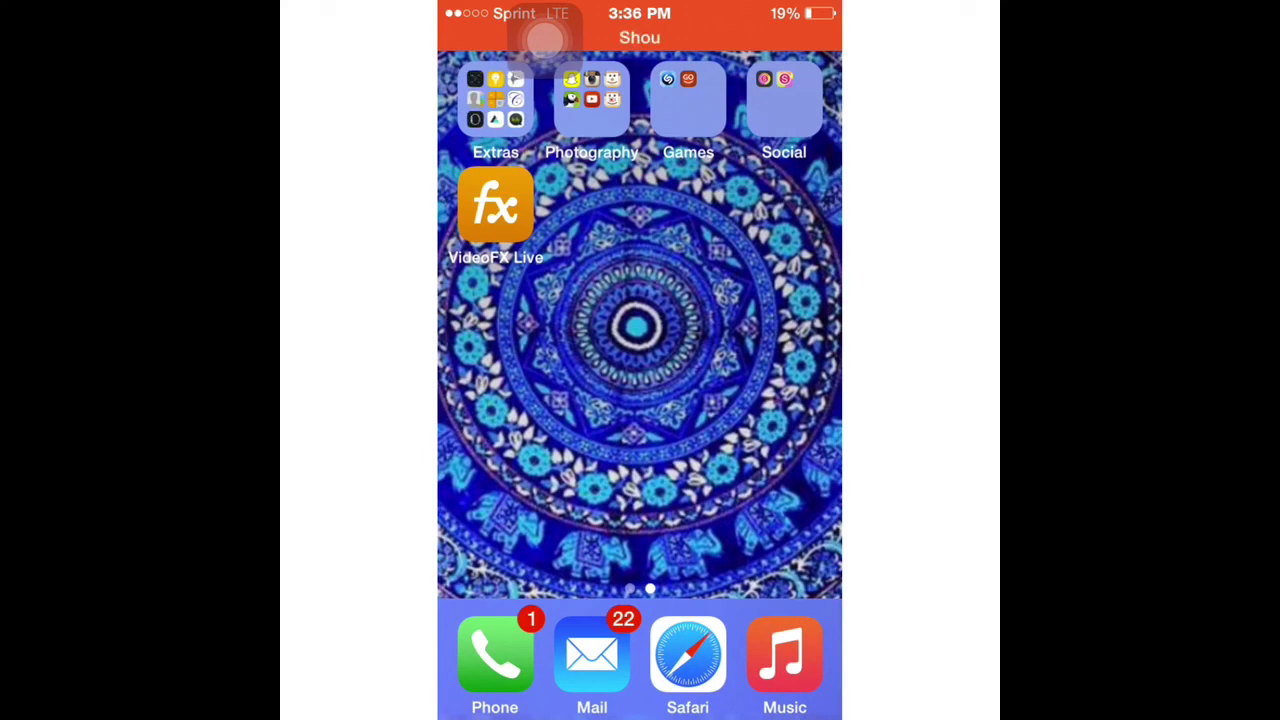
pyautogui.click(784, 100)
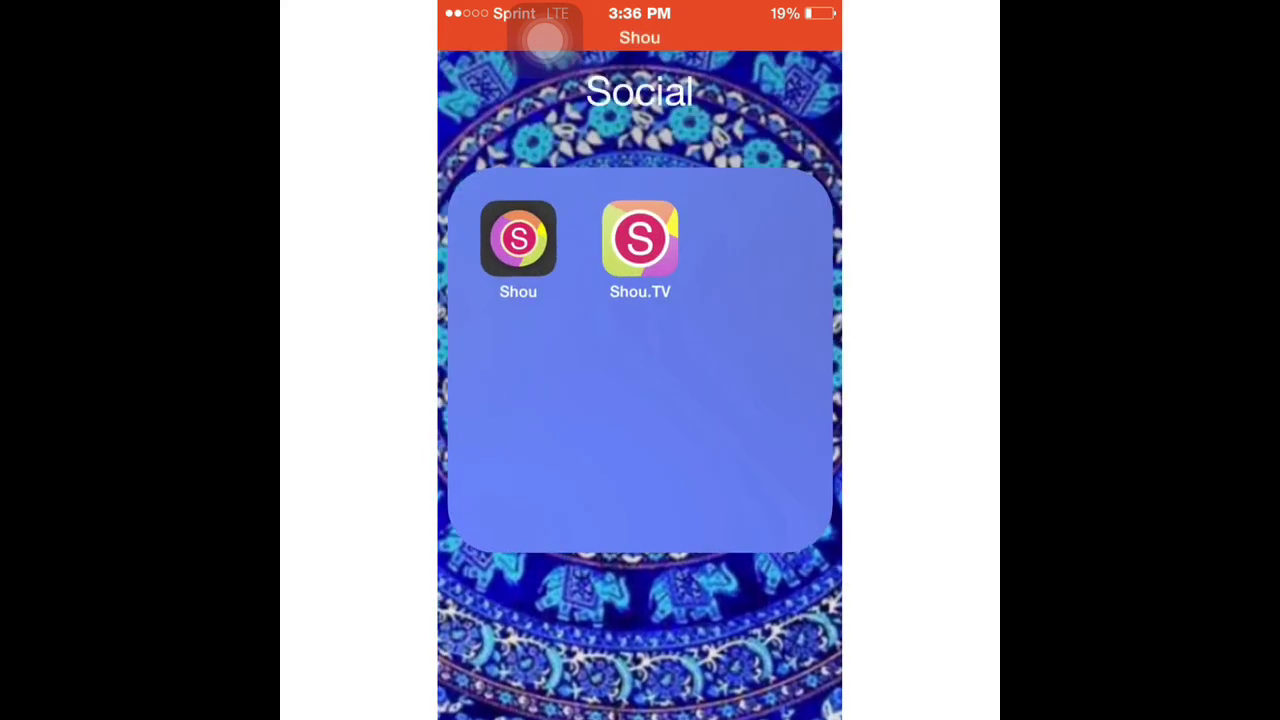